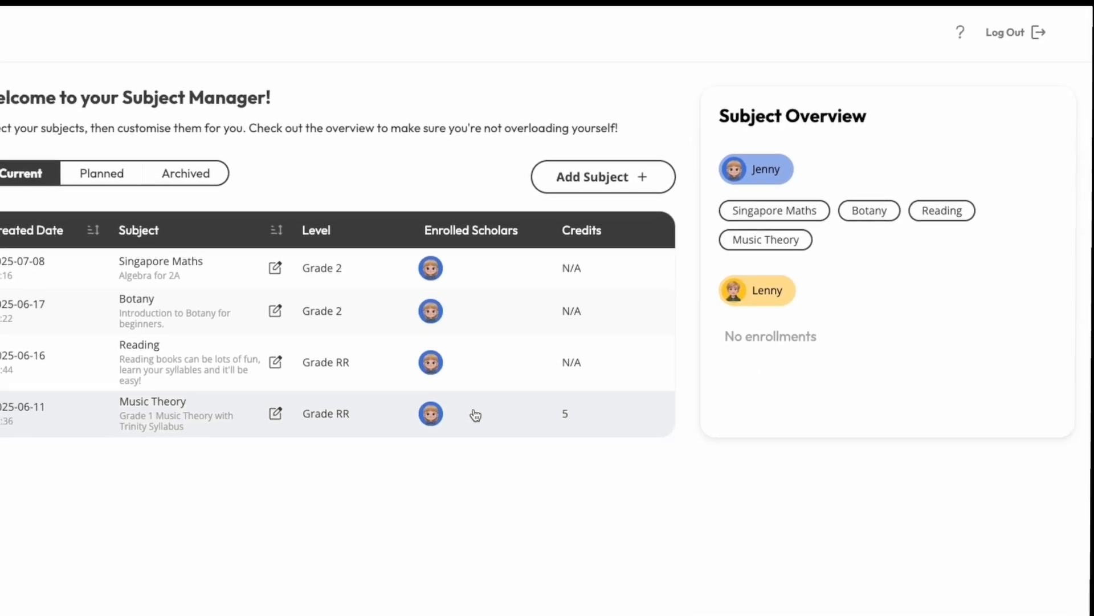
- Enroll the second scholar in the Reading subject and confirm the enrollment
{"action": "left_click", "coordinate": [533, 367]}
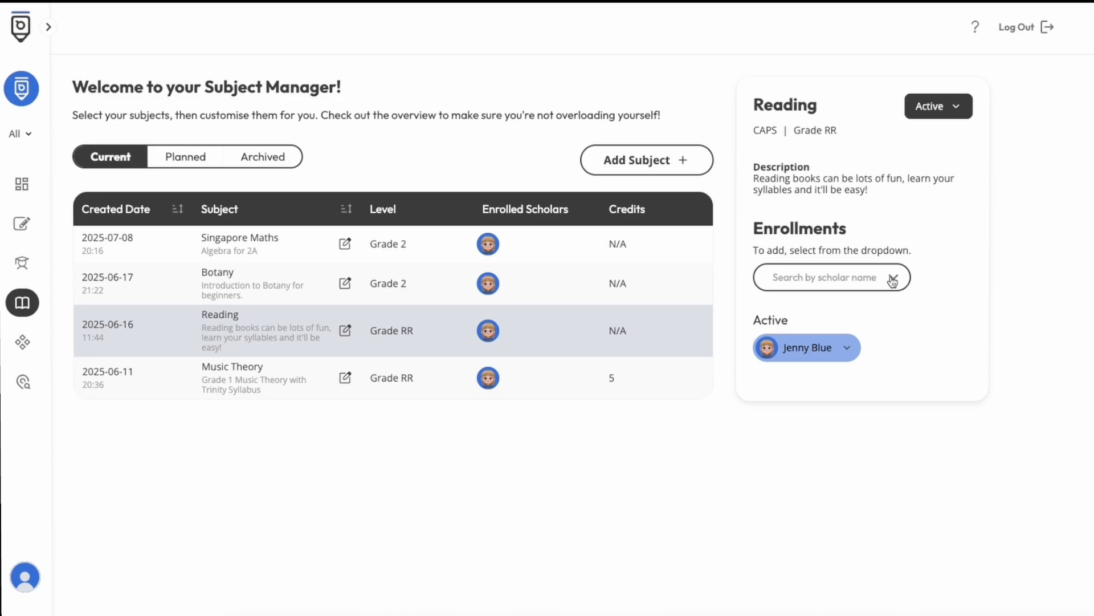
{"action": "left_click", "coordinate": [893, 280]}
{"action": "left_click", "coordinate": [877, 304]}
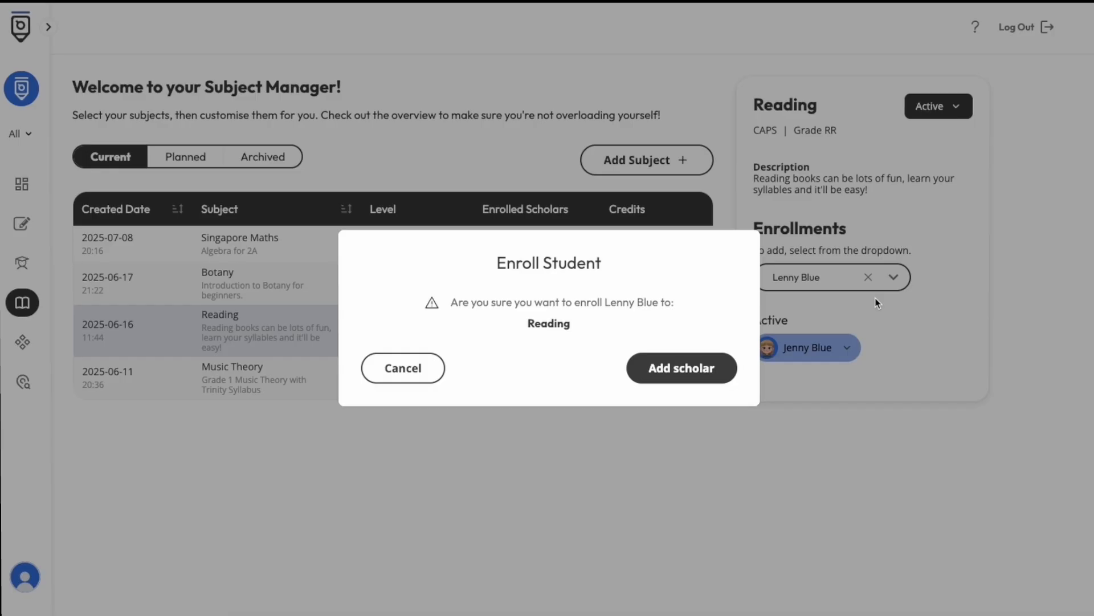
{"action": "left_click", "coordinate": [687, 366]}
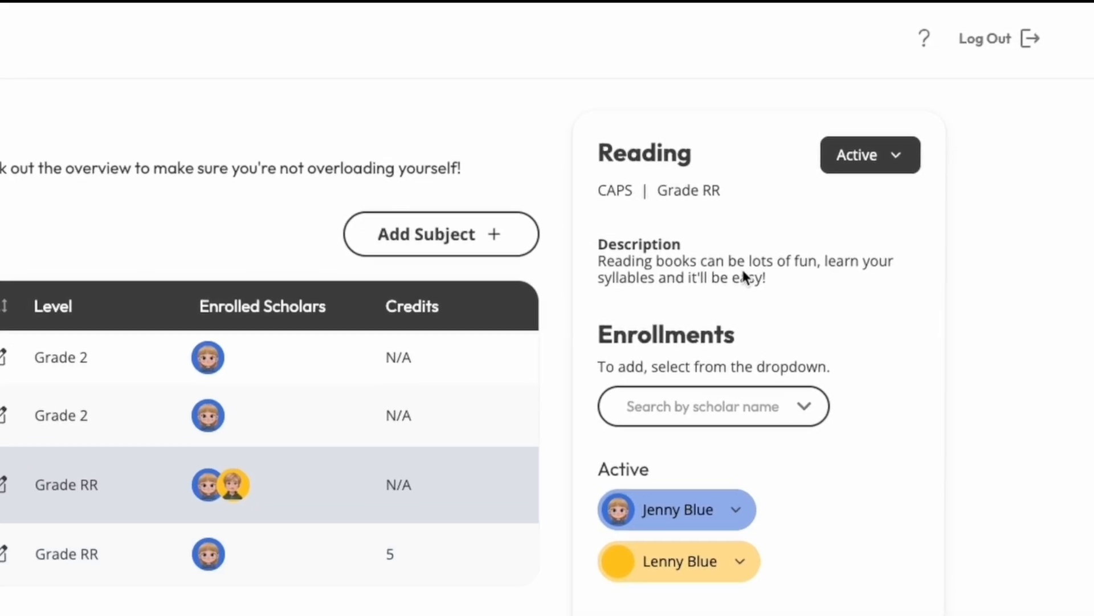
- Check the status options of the Reading subject and view the list of planned subjects
{"action": "left_click", "coordinate": [943, 132]}
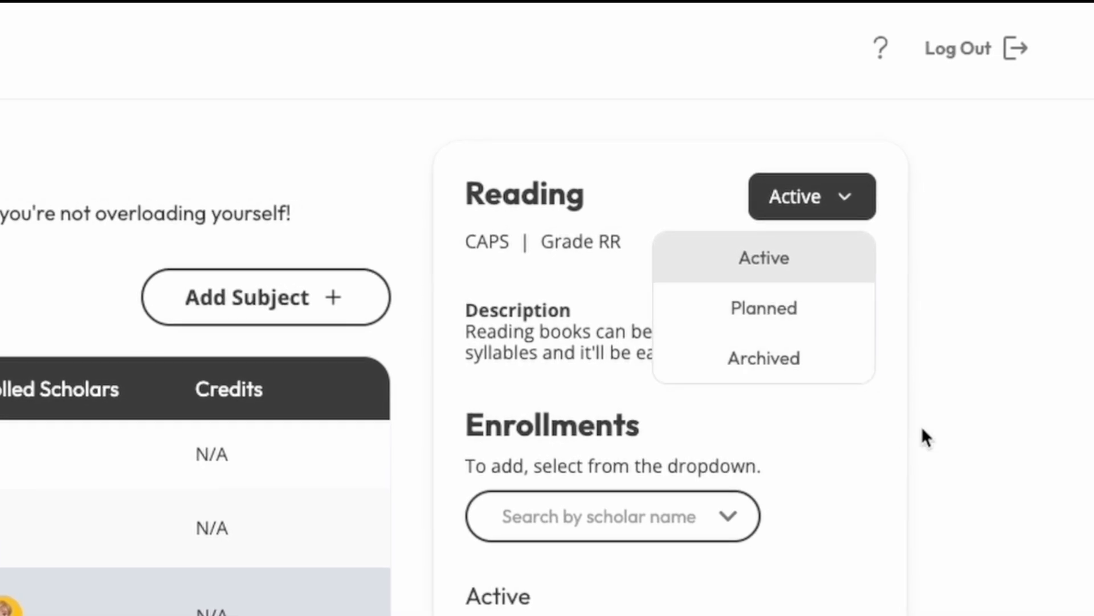
{"action": "left_click", "coordinate": [938, 457]}
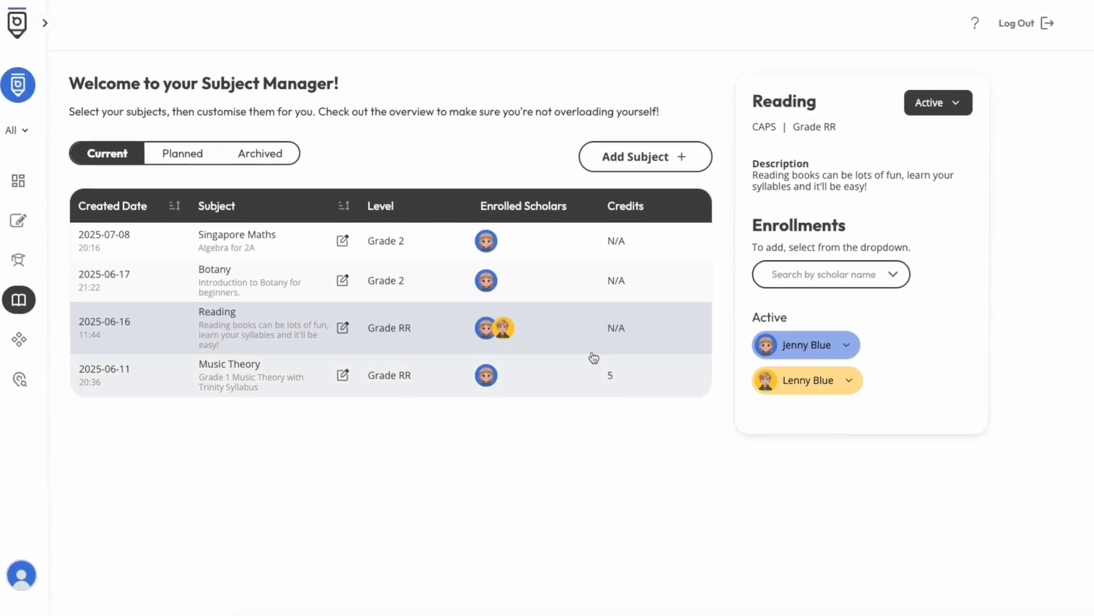
{"action": "left_click", "coordinate": [581, 330]}
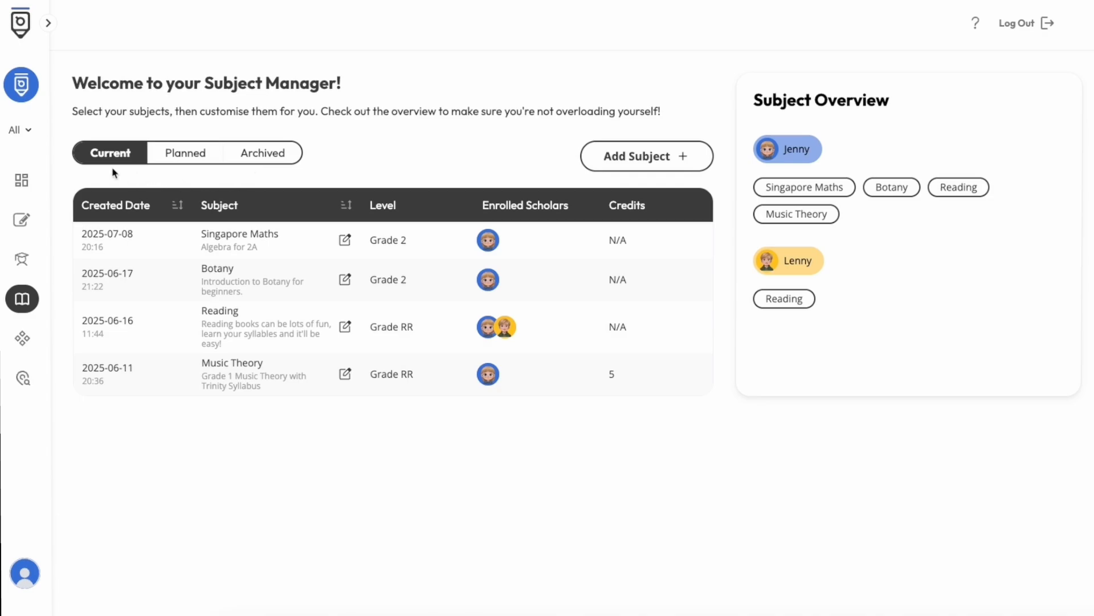
{"action": "left_click", "coordinate": [189, 158]}
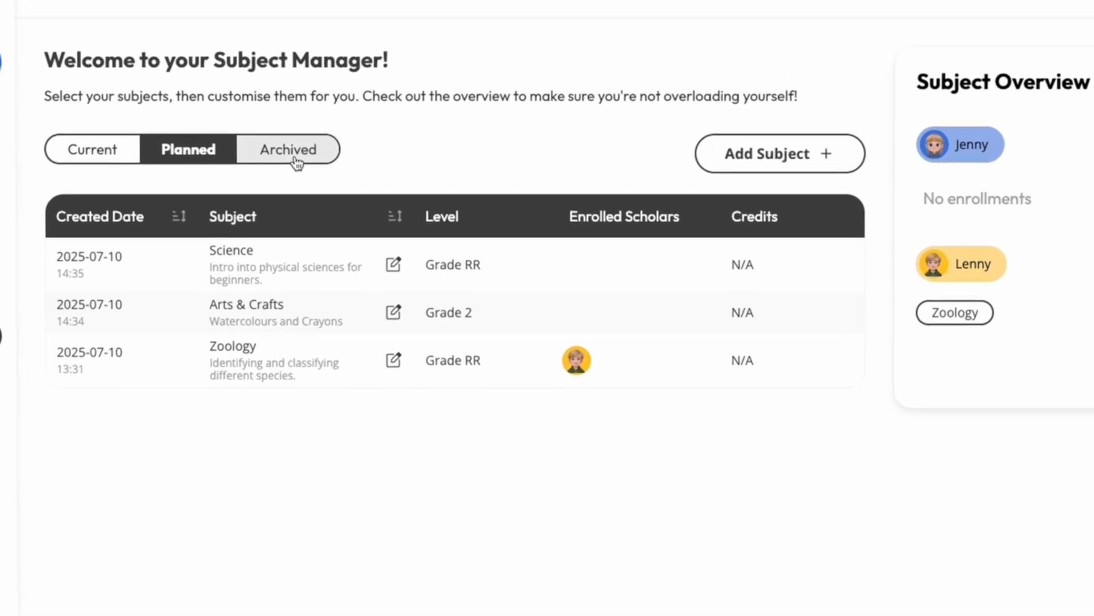
- Delete the archived Music Theory subject and confirm its removal
{"action": "left_click", "coordinate": [296, 163]}
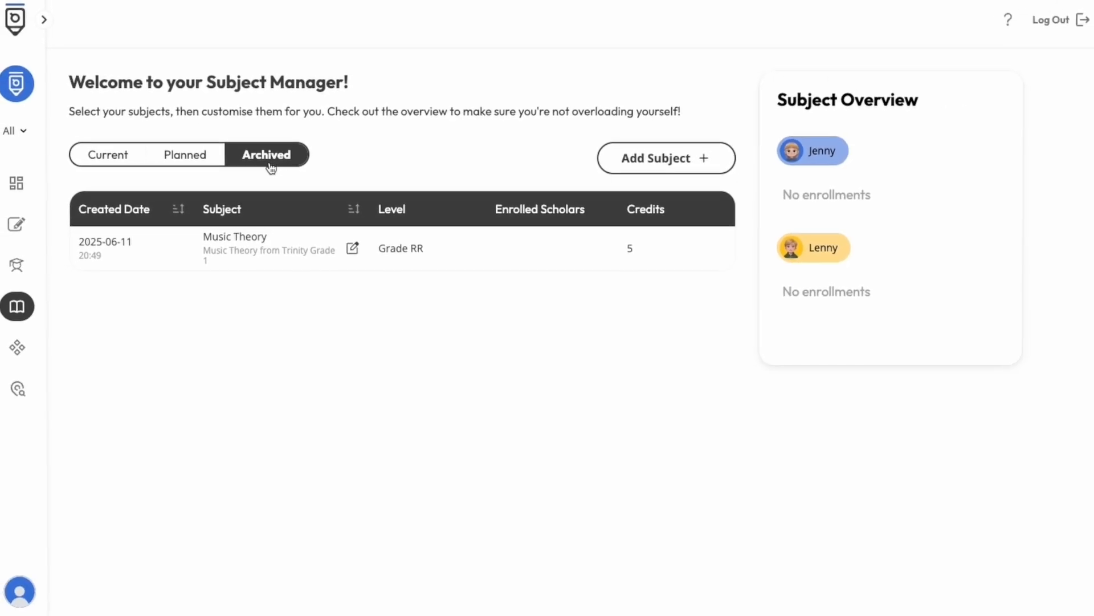
{"action": "left_click", "coordinate": [433, 250]}
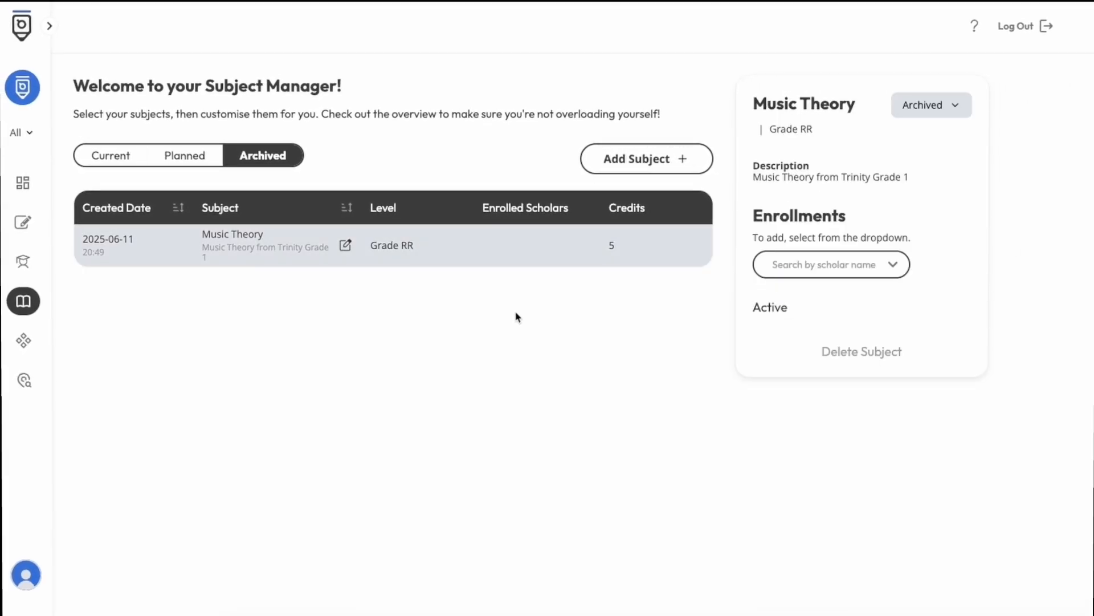
{"action": "left_click", "coordinate": [873, 358]}
{"action": "left_click", "coordinate": [707, 380]}
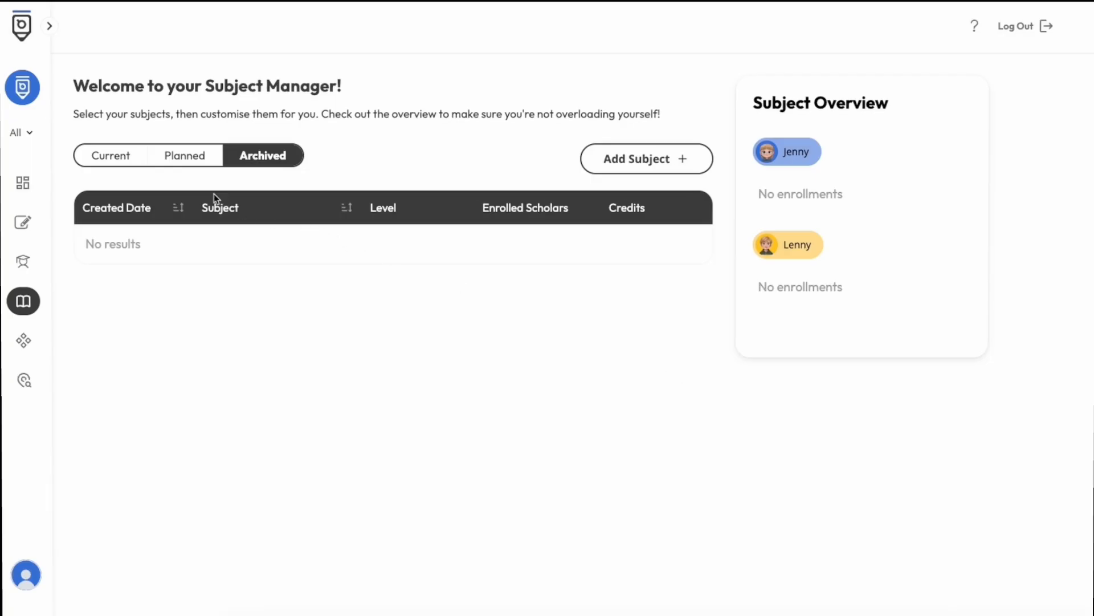
- Start a new subject from the current subjects view, assign Grade 2, choose Generate as the creation method and proceed to the basic info
{"action": "left_click", "coordinate": [127, 166]}
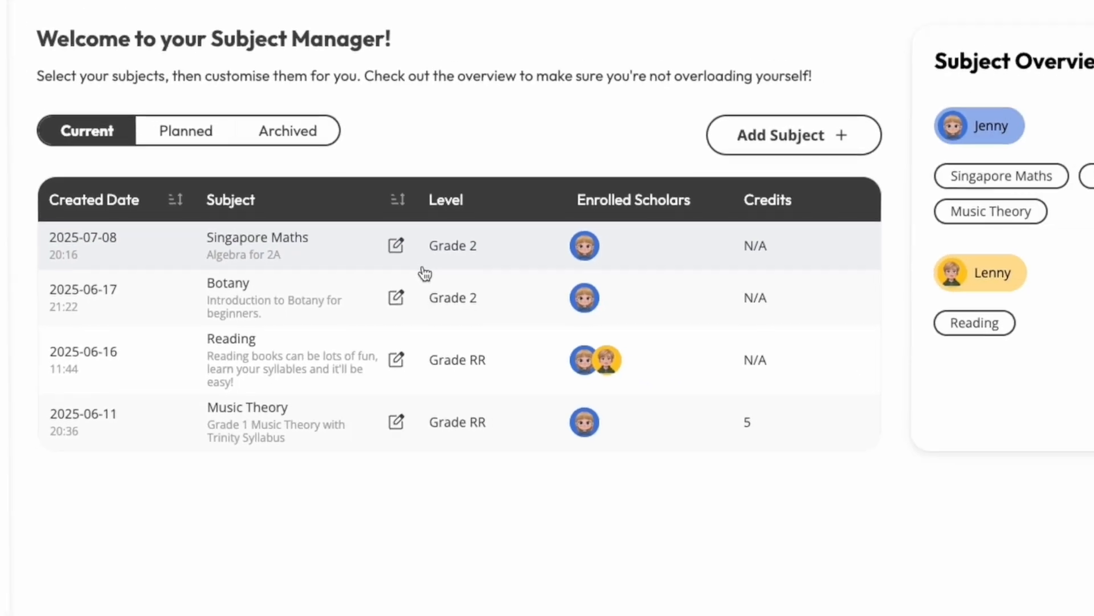
{"action": "left_click", "coordinate": [660, 162]}
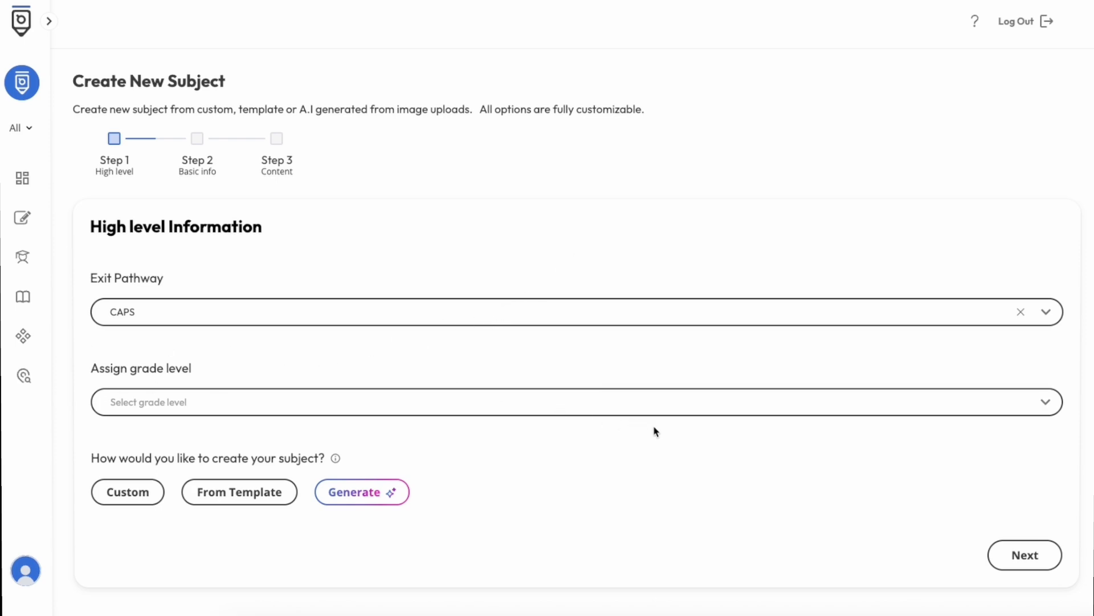
{"action": "left_click", "coordinate": [1049, 404]}
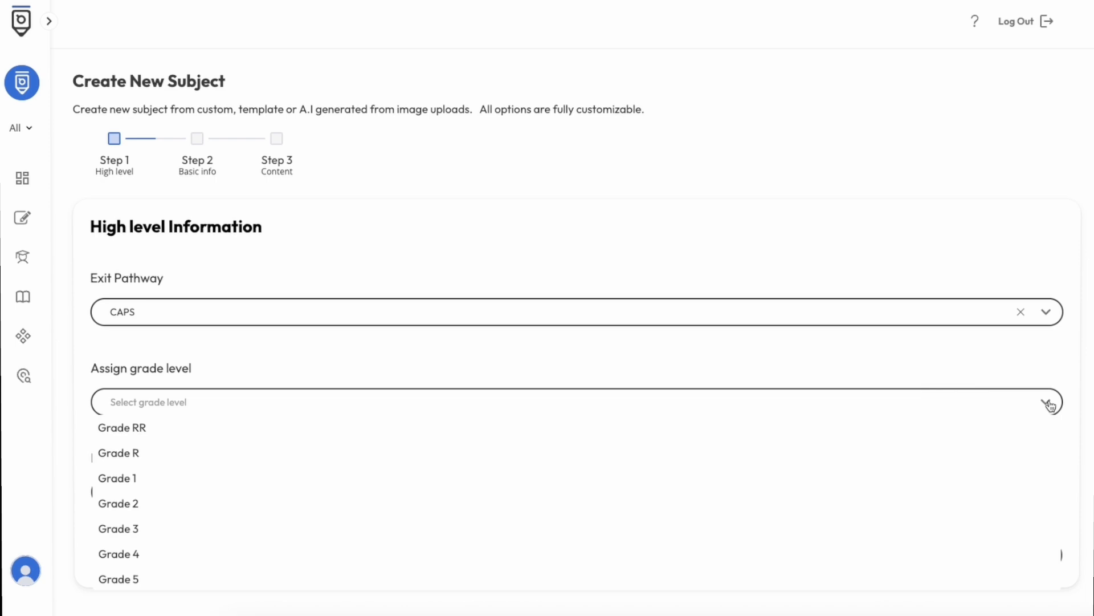
{"action": "left_click", "coordinate": [298, 505]}
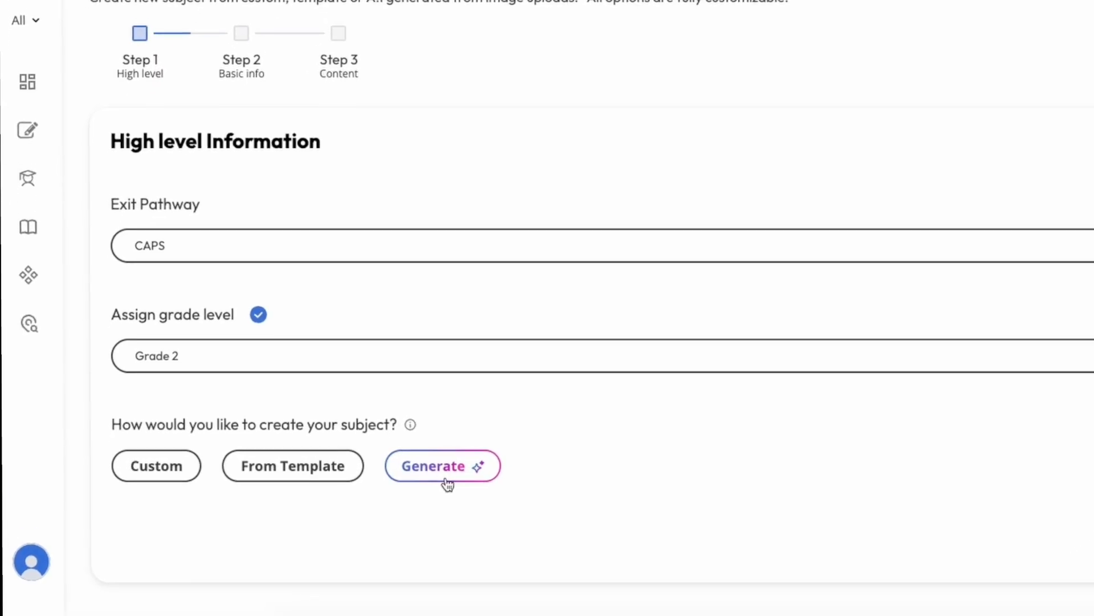
{"action": "left_click", "coordinate": [447, 477]}
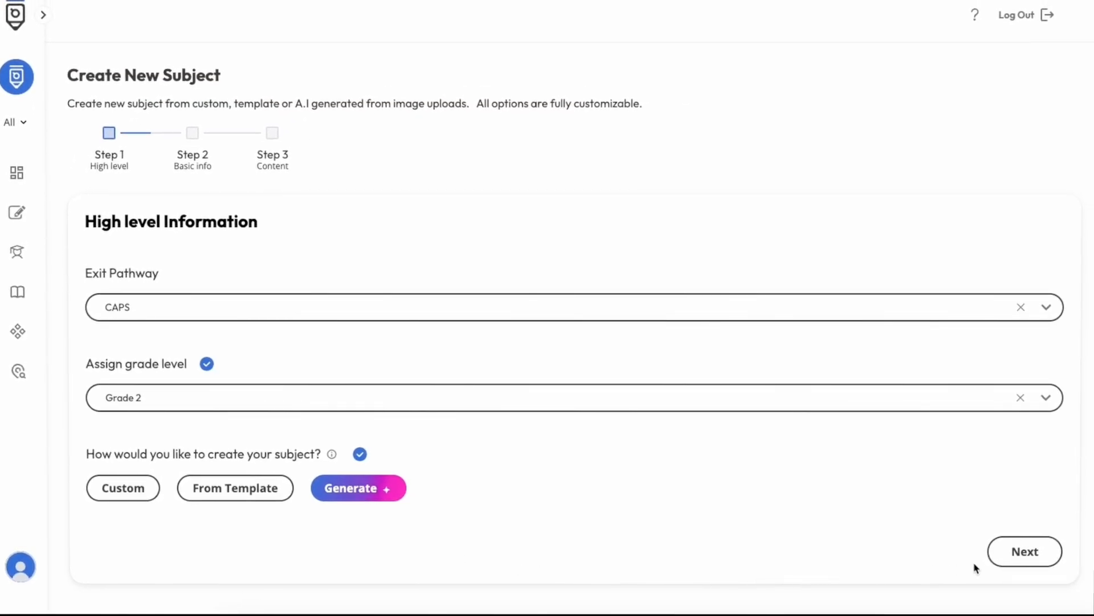
{"action": "left_click", "coordinate": [1050, 557]}
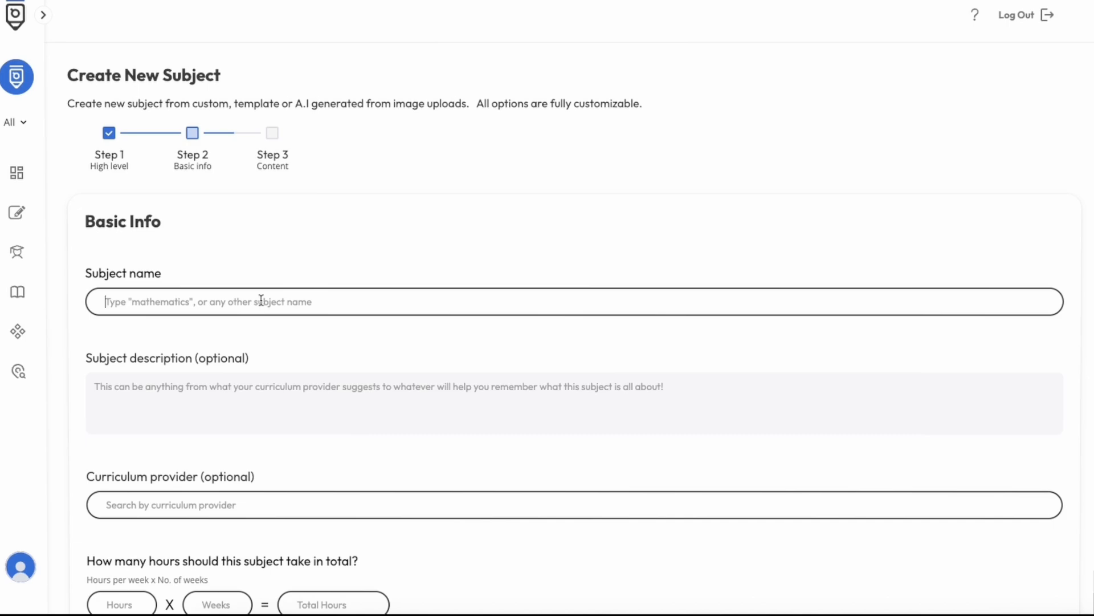
- Name the subject "Maths" and describe it as "Counting and the basics"
{"action": "type", "text": "Maths"}
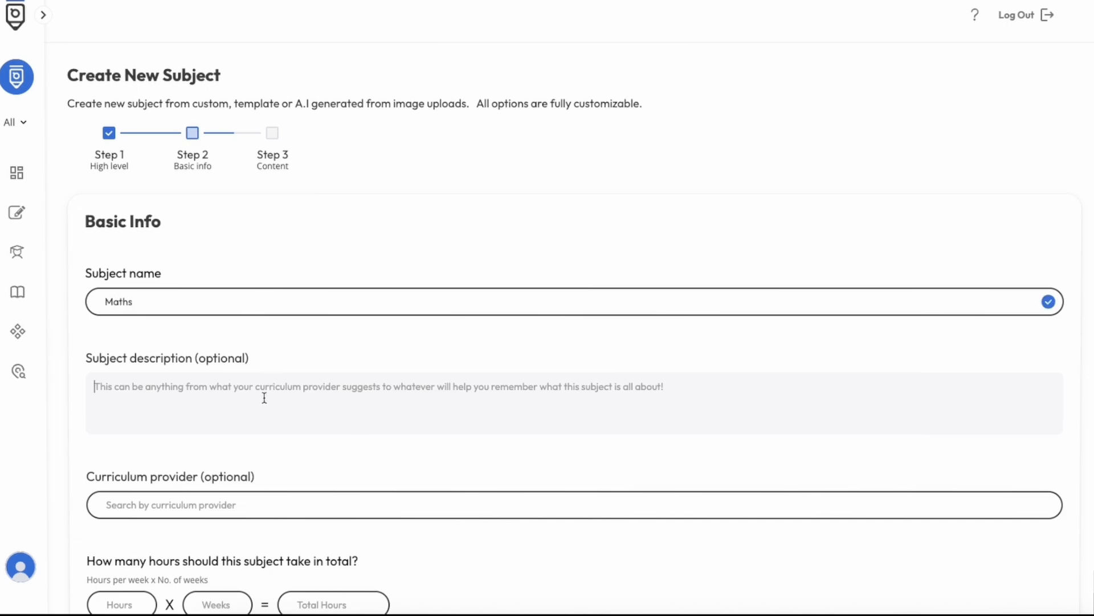
{"action": "type", "text": "Counting and the basics"}
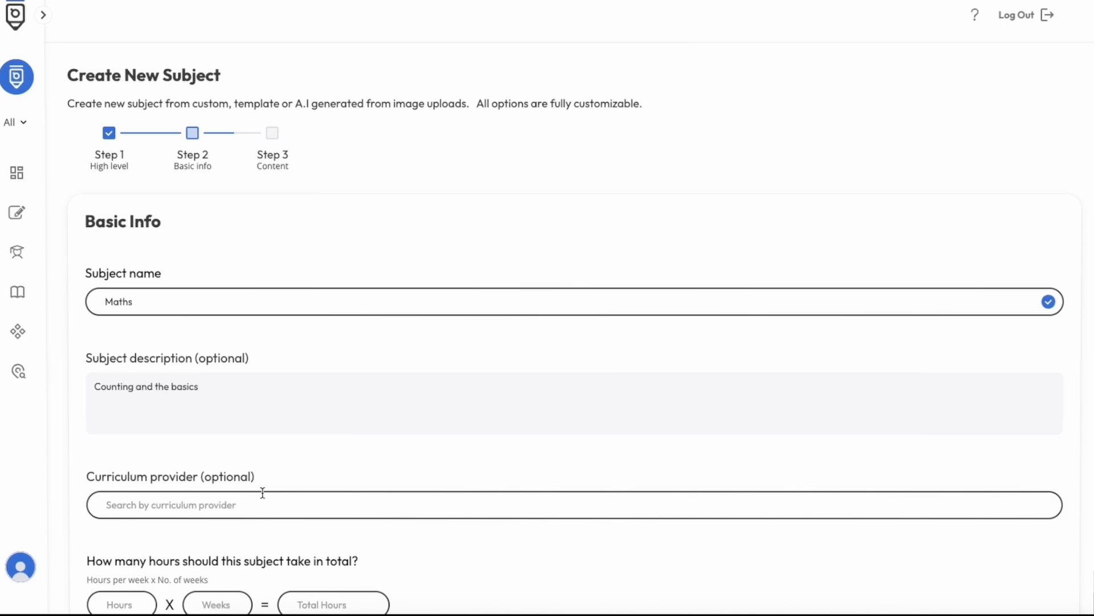
- Set the duration to 4 hours per week for 20 weeks, make the subject graded without a credit score, and save
{"action": "scroll", "coordinate": [263, 492], "scroll_direction": "down", "scroll_amount": 2}
{"action": "scroll", "coordinate": [236, 405], "scroll_direction": "down", "scroll_amount": 2}
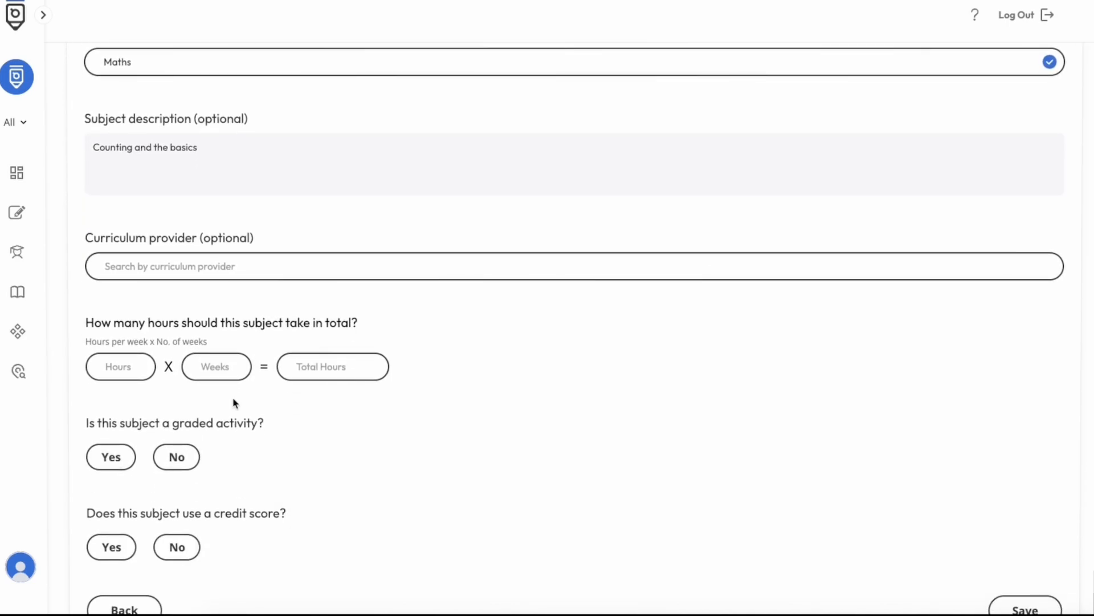
{"action": "scroll", "coordinate": [235, 401], "scroll_direction": "down", "scroll_amount": 1}
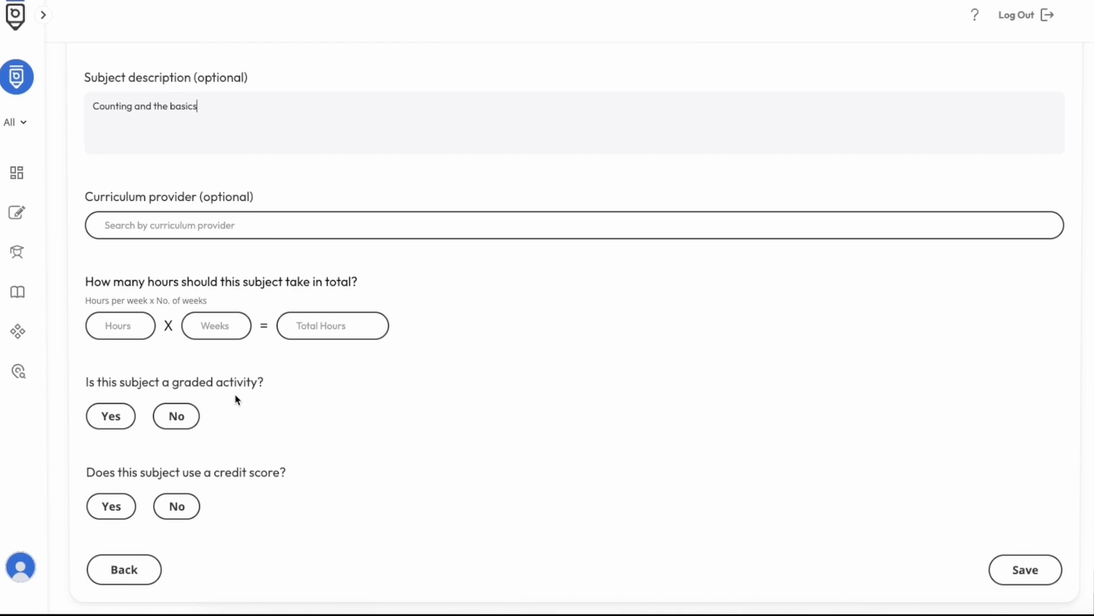
{"action": "left_click", "coordinate": [130, 325]}
{"action": "type", "text": "4"}
{"action": "type", "text": "20"}
{"action": "left_click", "coordinate": [118, 420]}
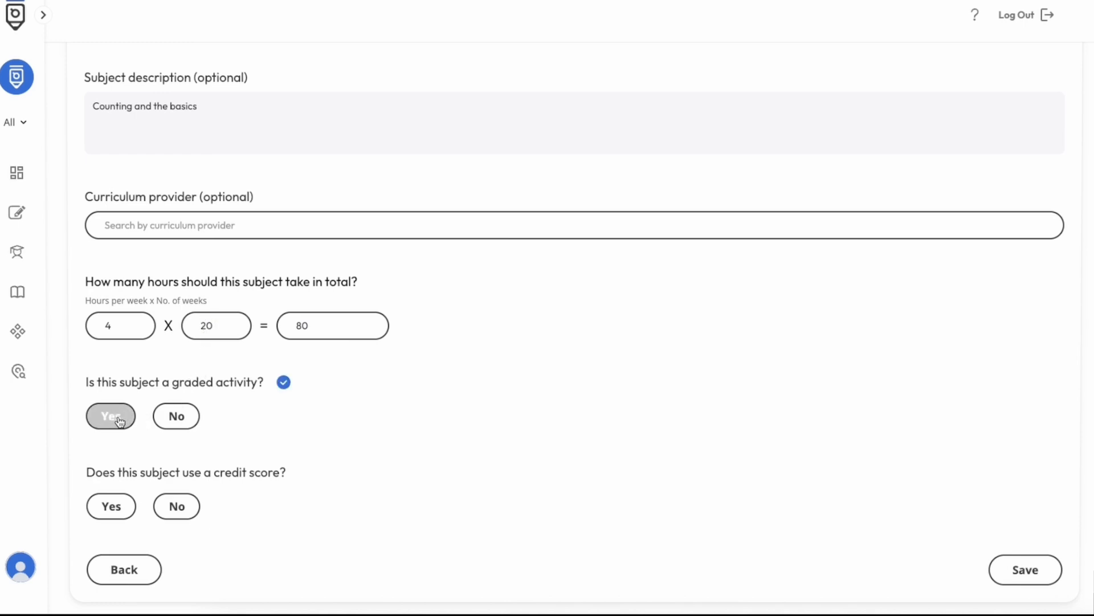
{"action": "left_click", "coordinate": [191, 511]}
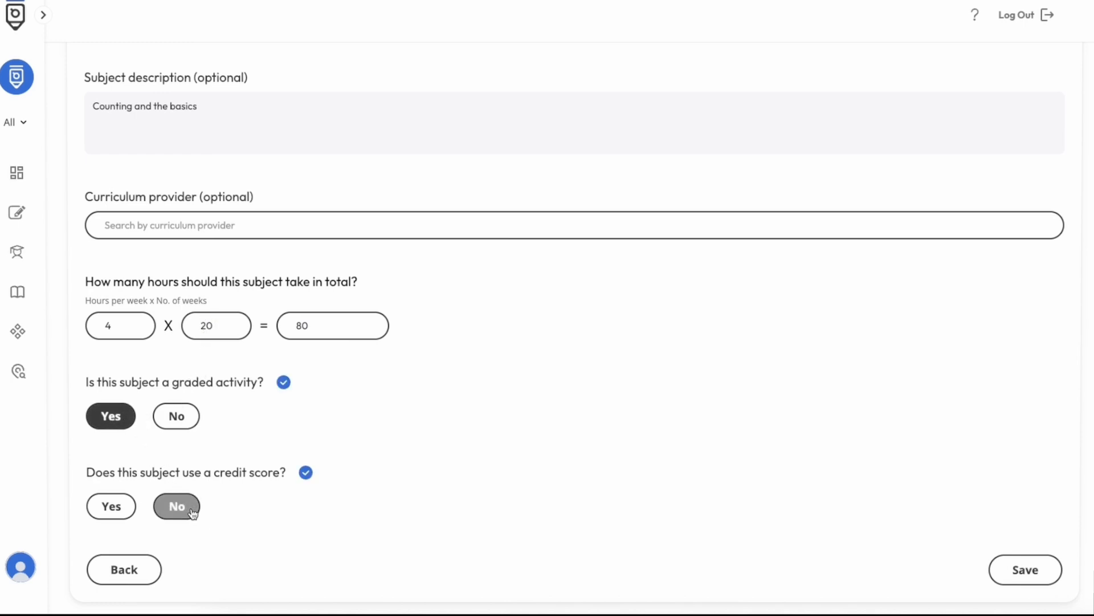
{"action": "left_click", "coordinate": [1035, 573]}
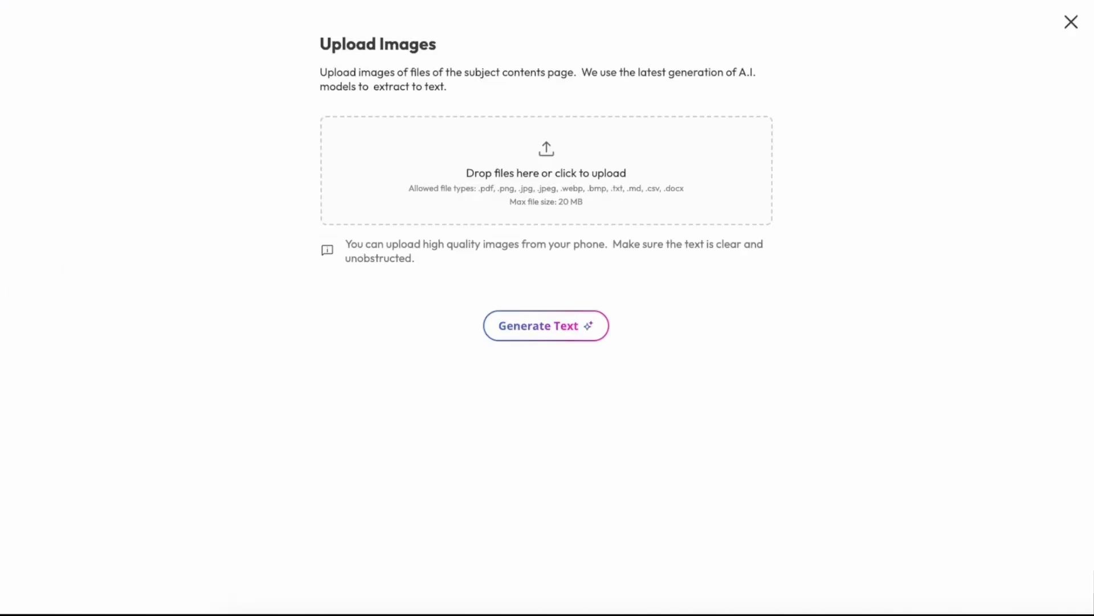
- Upload "Maths Table of Contents .pdf", generate text from it and review the extracted chapters
{"action": "left_click_drag", "start_coordinate": [1069, 434], "coordinate": [595, 190]}
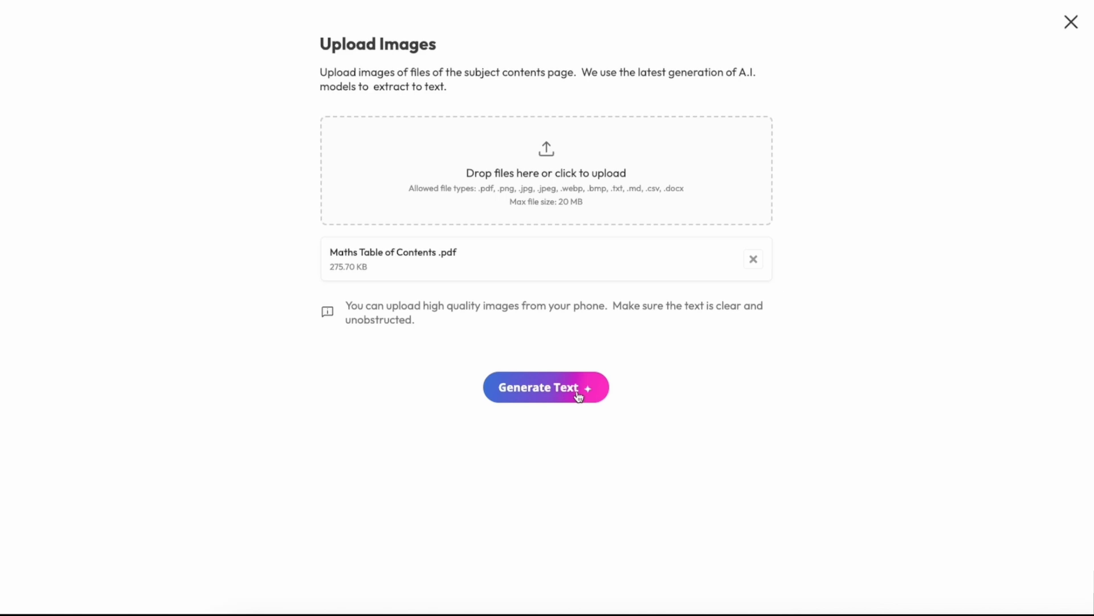
{"action": "left_click", "coordinate": [579, 396]}
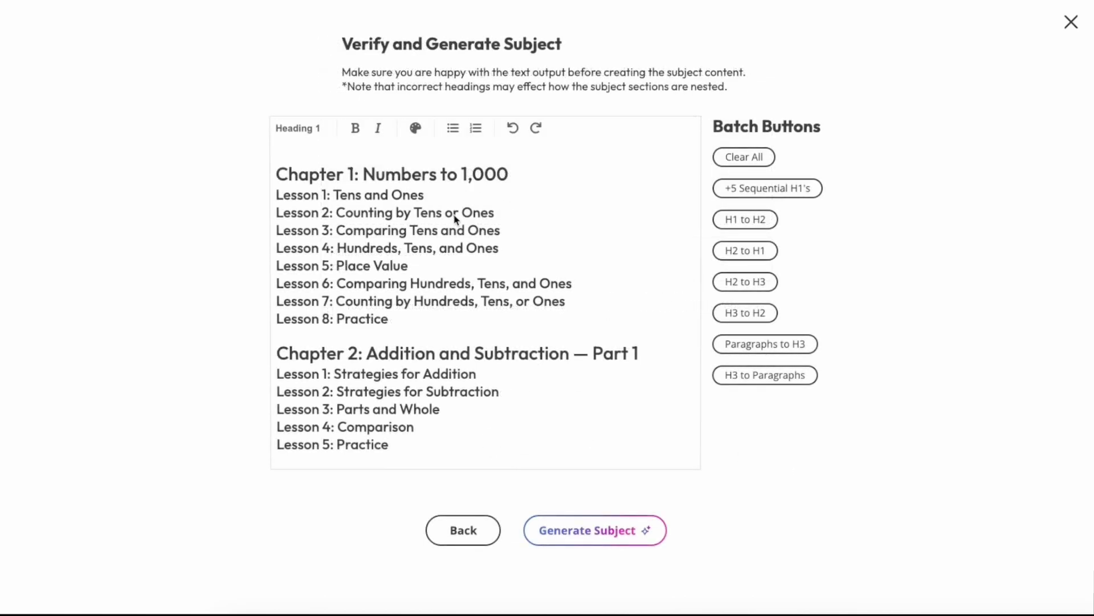
{"action": "scroll", "coordinate": [455, 218], "scroll_direction": "down", "scroll_amount": 1}
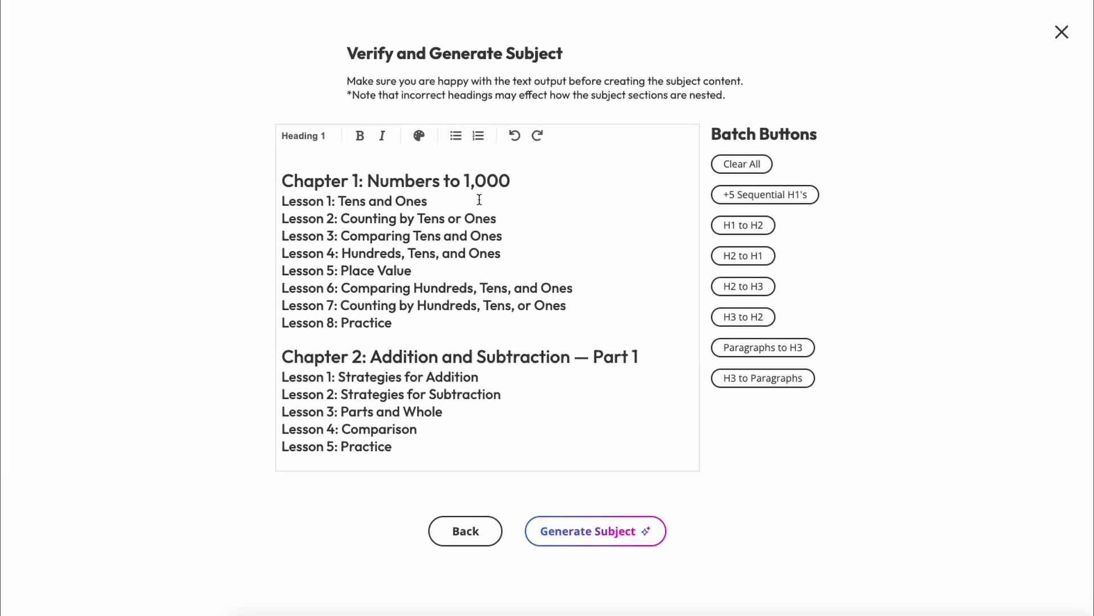
- Add a line reading "Worksheet printout" below "Lesson 1: Tens and Ones" in Chapter 1
{"action": "left_click", "coordinate": [480, 199]}
{"action": "key", "text": "Return"}
{"action": "type", "text": "Worksheet print"}
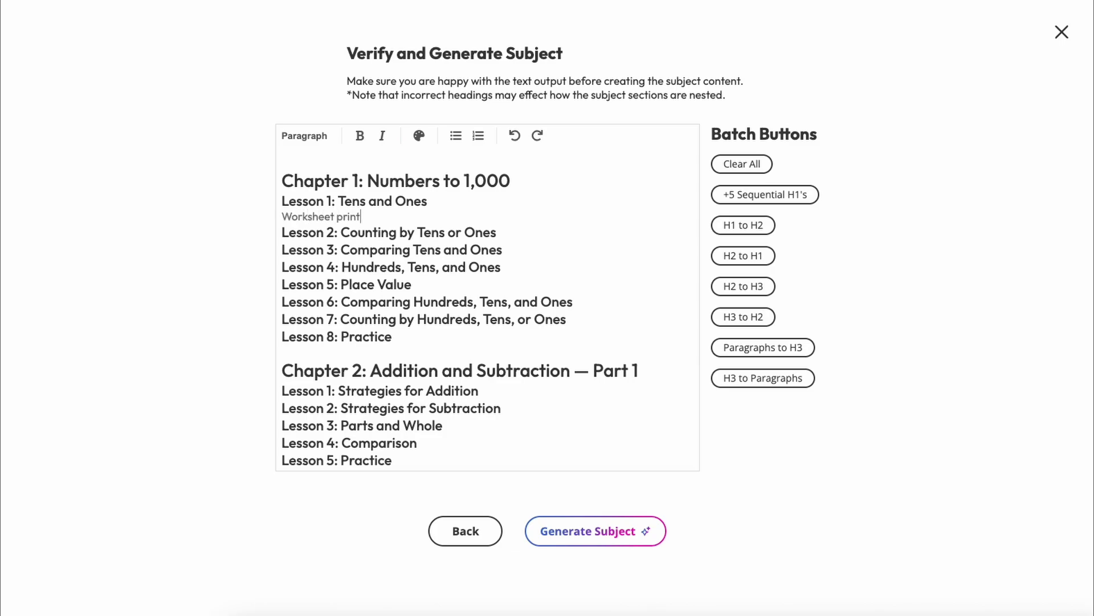
{"action": "type", "text": "out"}
- Format the "Worksheet printout" line as Heading 3 and generate the subject from the outline
{"action": "triple_click", "coordinate": [284, 217]}
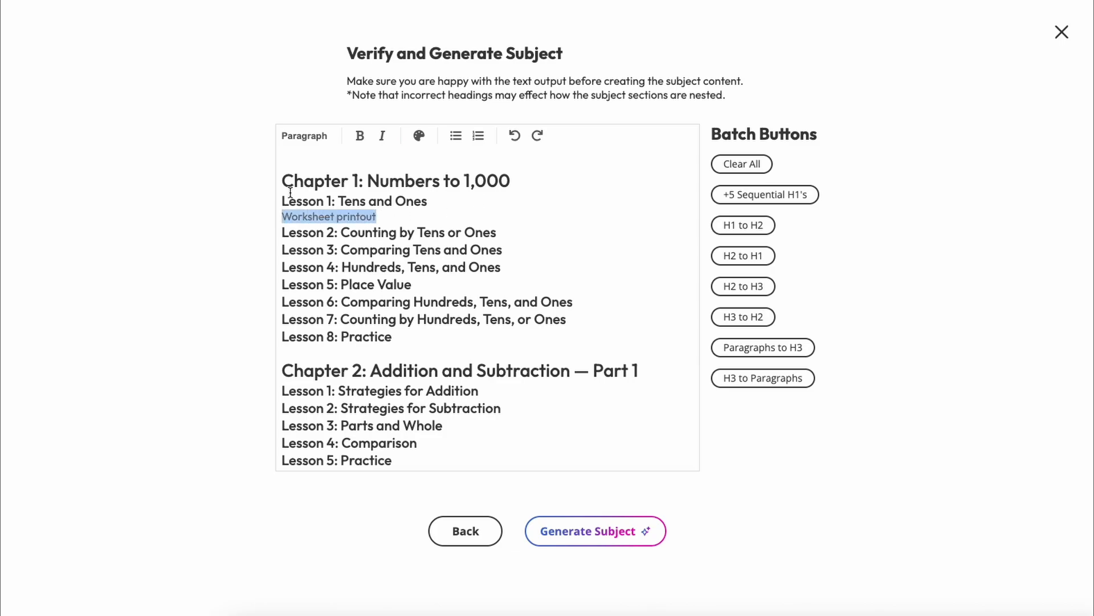
{"action": "left_click", "coordinate": [304, 135]}
{"action": "left_click", "coordinate": [320, 182]}
{"action": "left_click", "coordinate": [394, 219]}
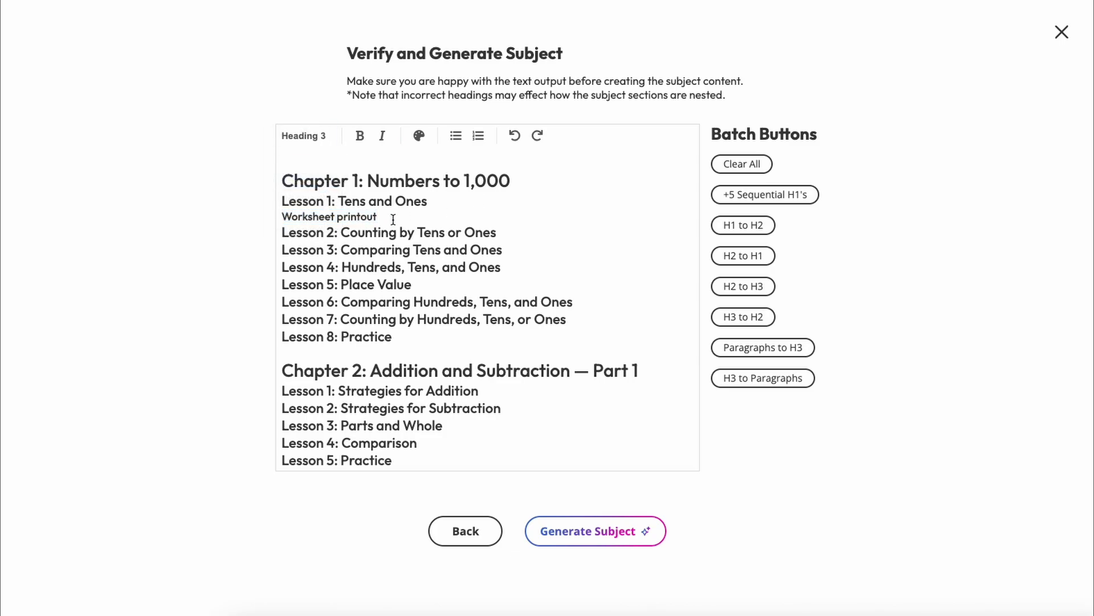
{"action": "left_click", "coordinate": [590, 530]}
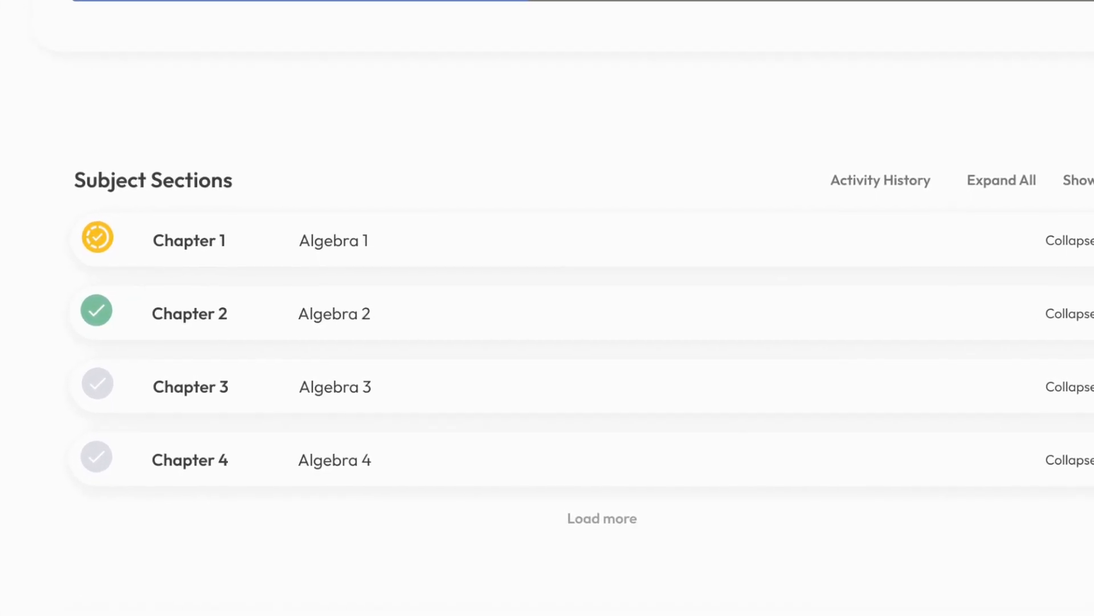
- Enter "Singapore Maths Resource Book" as the description of Chapter 1: Numbers to 1,000
{"action": "left_click", "coordinate": [379, 354]}
{"action": "type", "text": "S"}
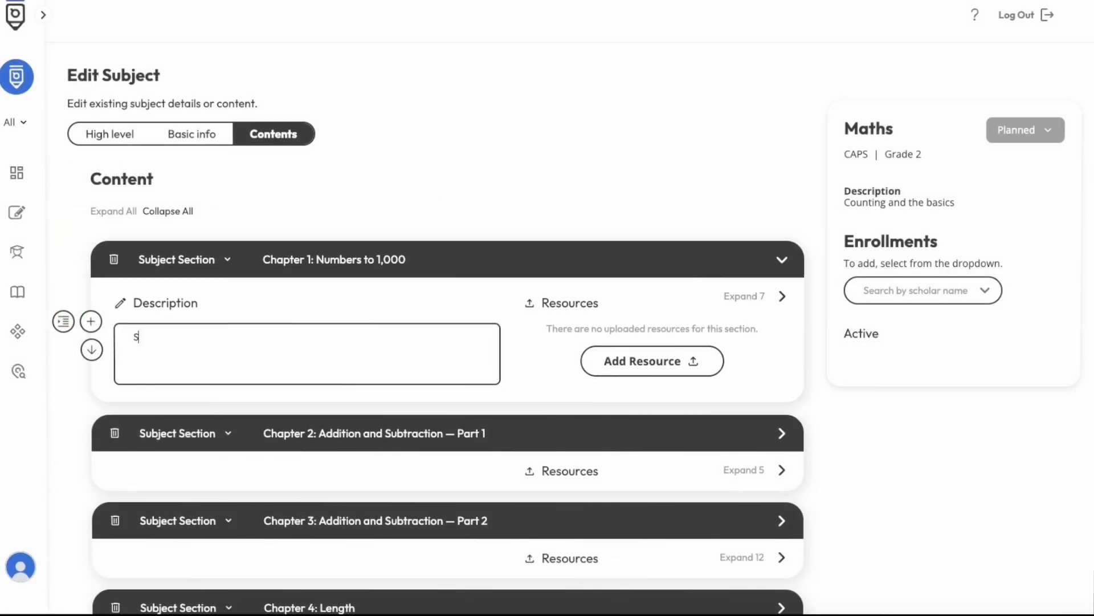
{"action": "type", "text": "ingapore Maths Resource Book"}
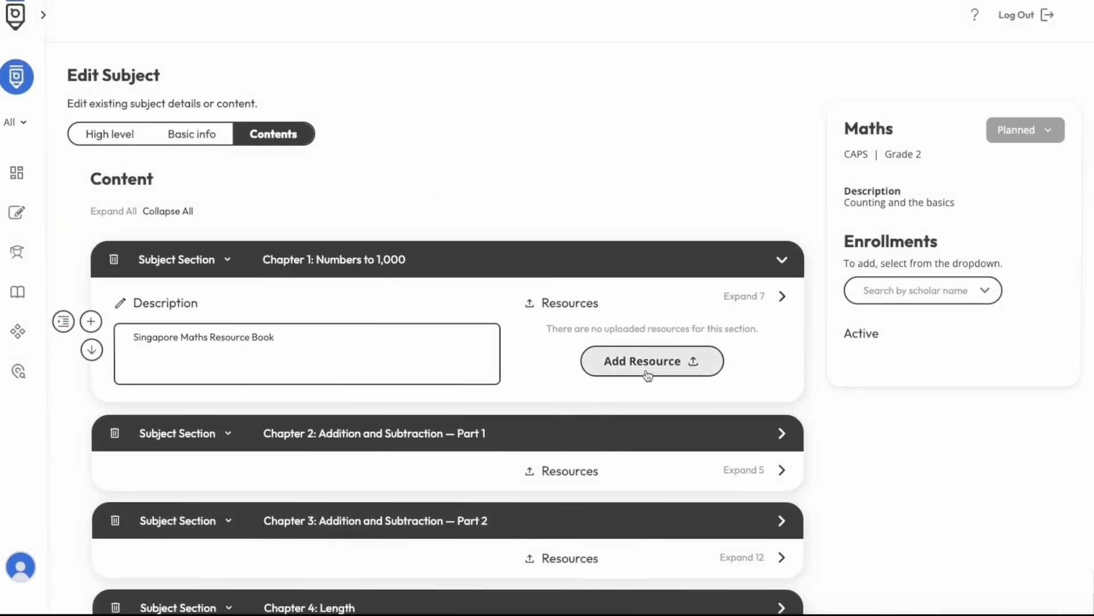
- Add a Books resource named "Singapore Maths Book" with the file "Singapore Maths Resource Book.pdf" to Chapter 1, save it and collapse the chapter
{"action": "left_click", "coordinate": [650, 373]}
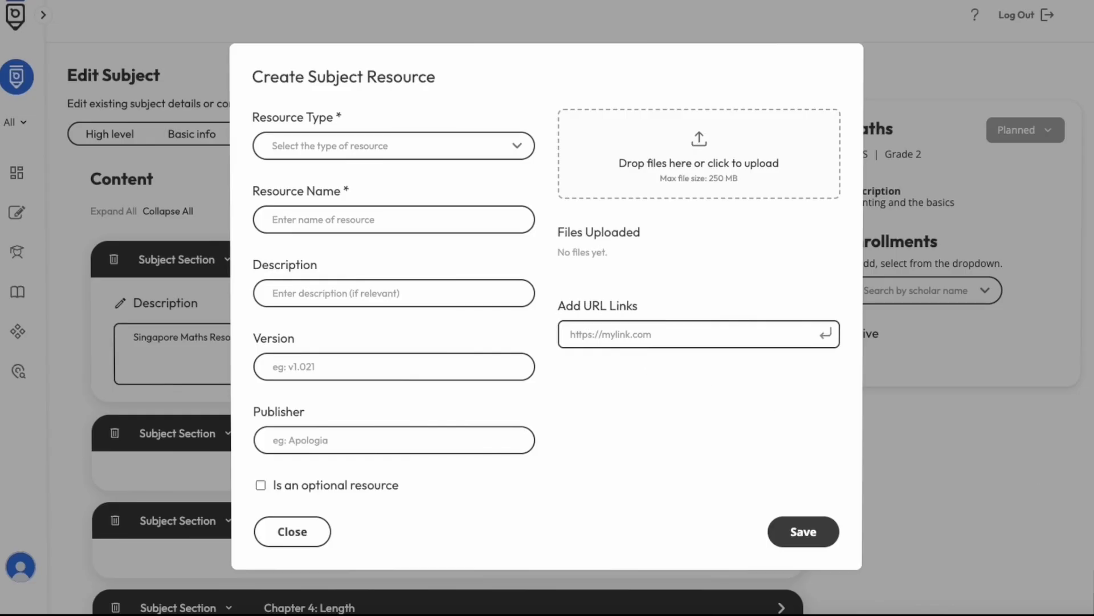
{"action": "left_click_drag", "start_coordinate": [1093, 425], "coordinate": [734, 159]}
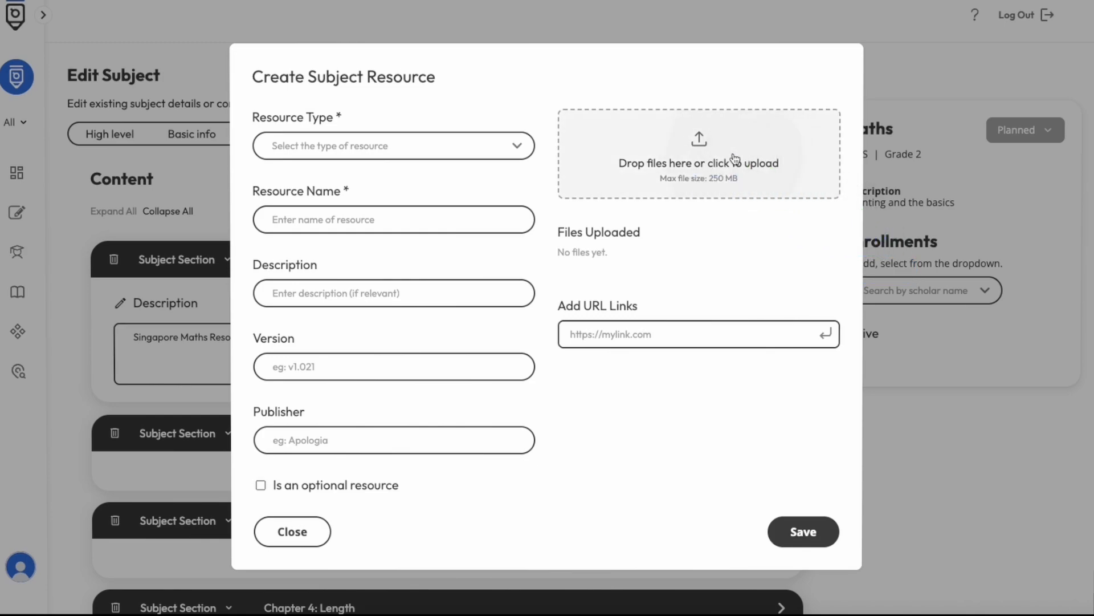
{"action": "left_click", "coordinate": [425, 149]}
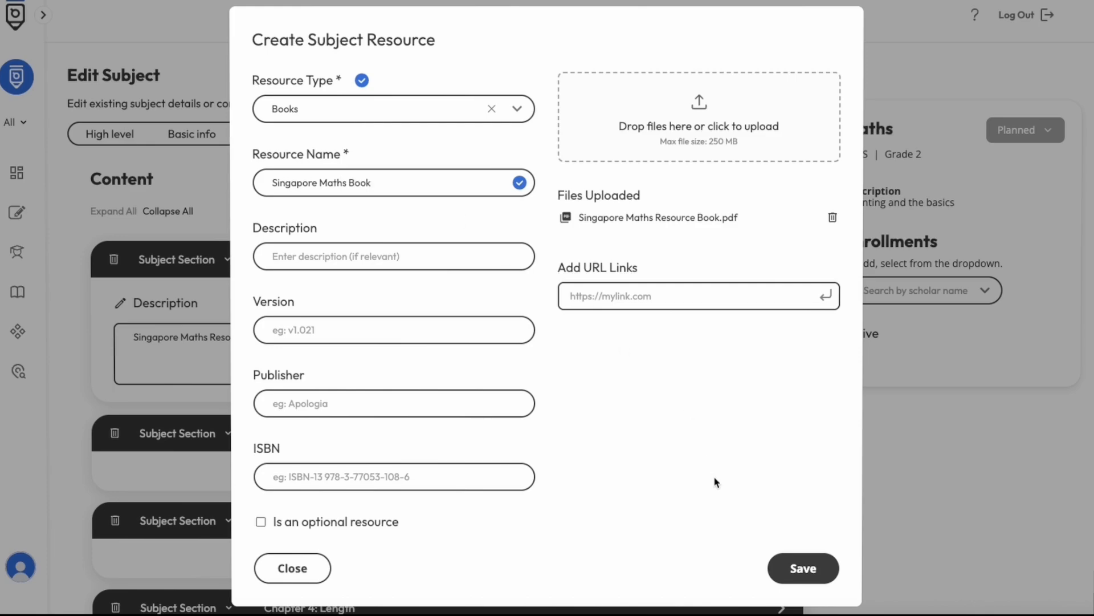
{"action": "left_click", "coordinate": [805, 567]}
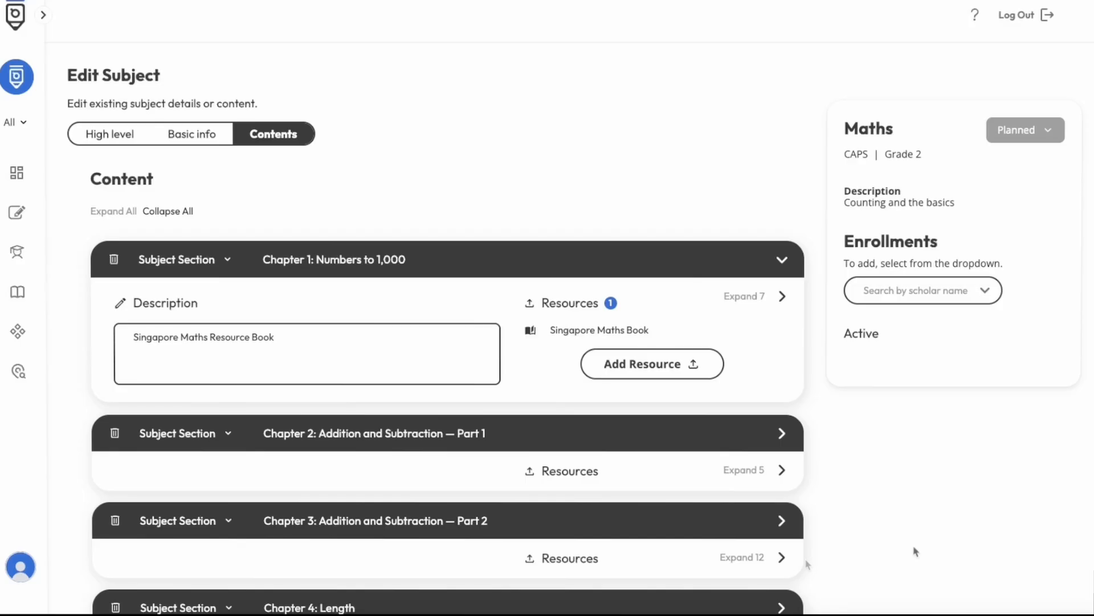
{"action": "left_click", "coordinate": [781, 259]}
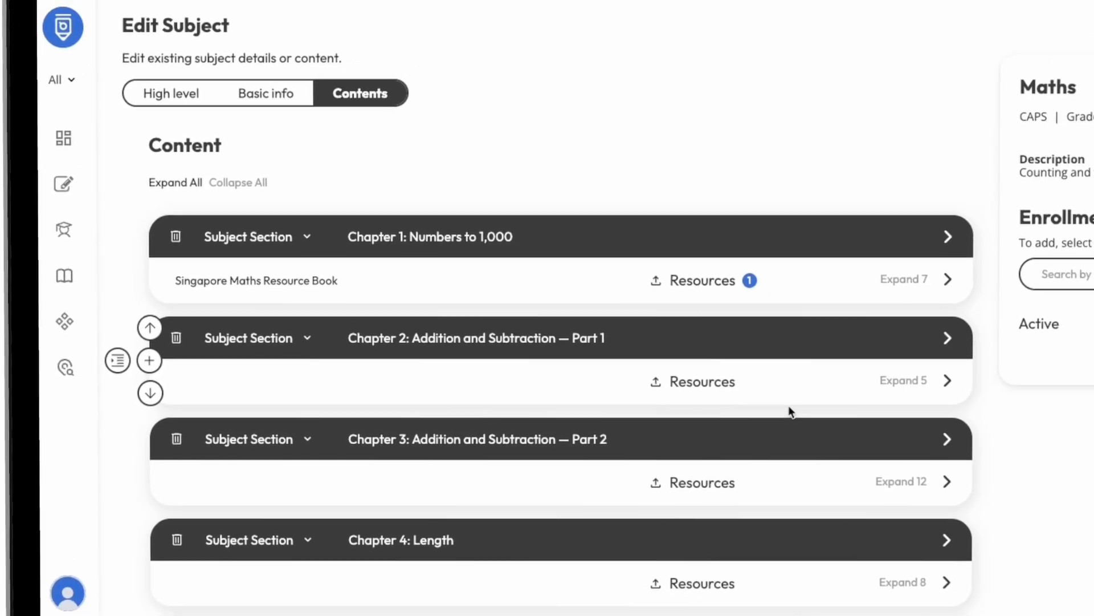
- Nest a Game section titled "Online Game for Maths" under Lesson 2: Strategies for Subtraction in Chapter 2, with the description "Use Mathletics for 25 min"
{"action": "left_click", "coordinate": [858, 387]}
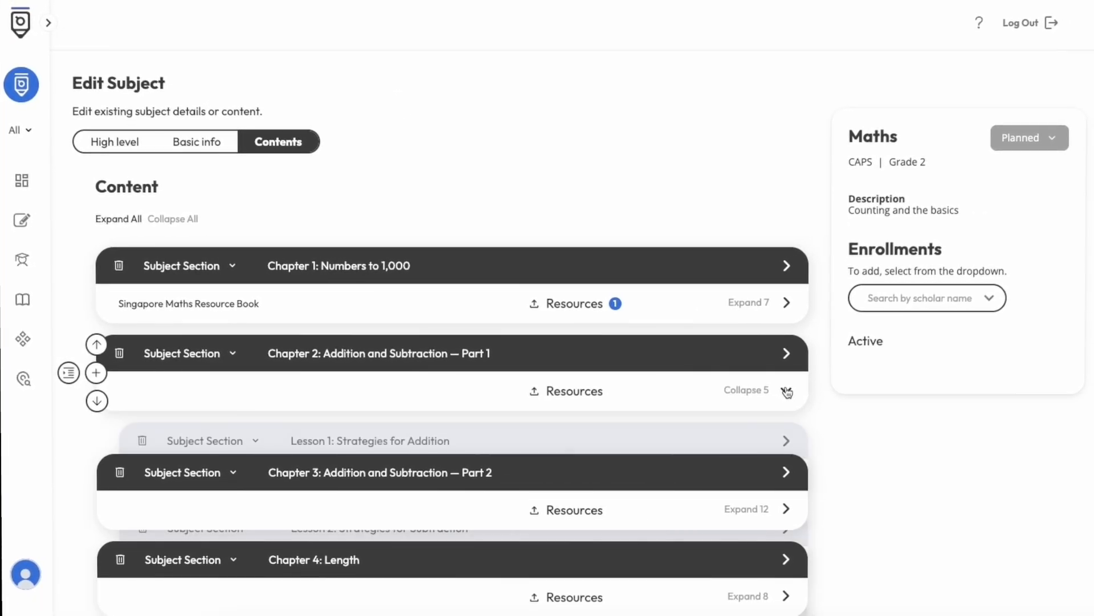
{"action": "scroll", "coordinate": [787, 392], "scroll_direction": "down", "scroll_amount": 3}
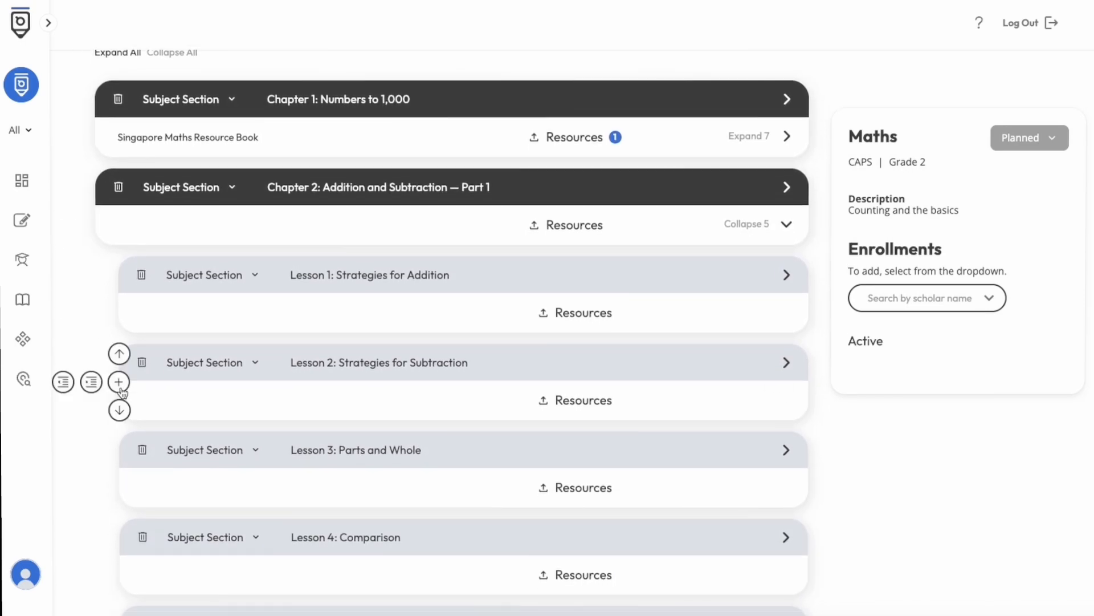
{"action": "left_click", "coordinate": [120, 383]}
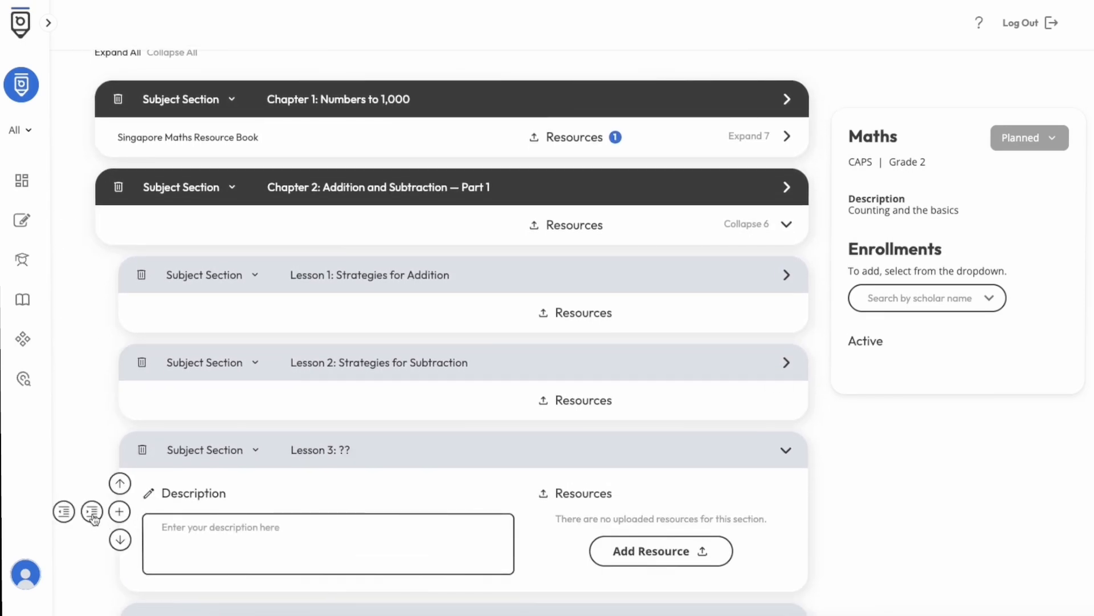
{"action": "left_click", "coordinate": [91, 511]}
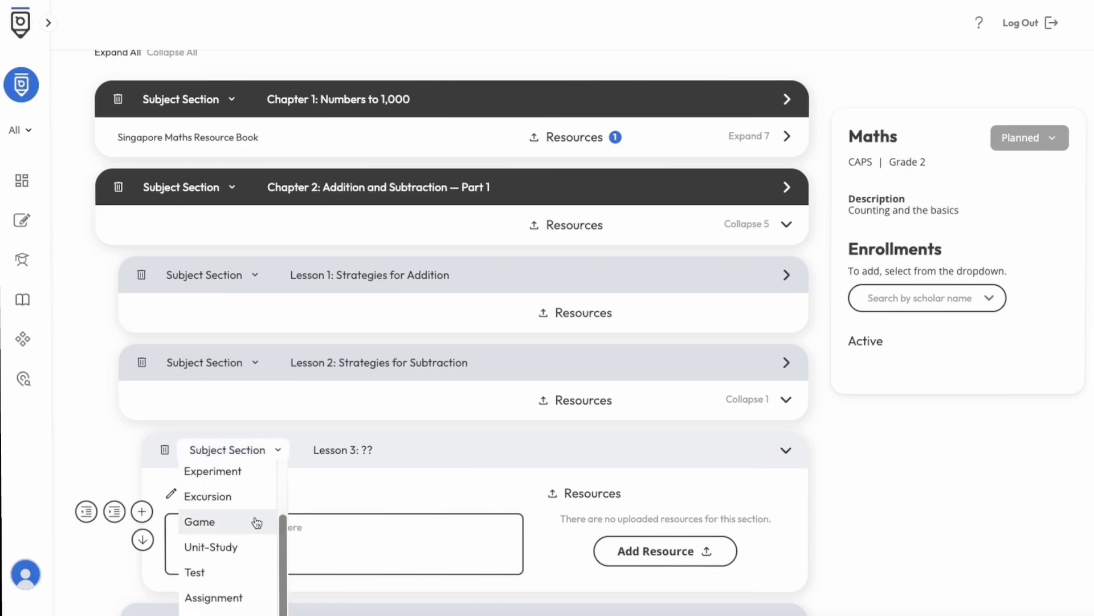
{"action": "left_click", "coordinate": [256, 522]}
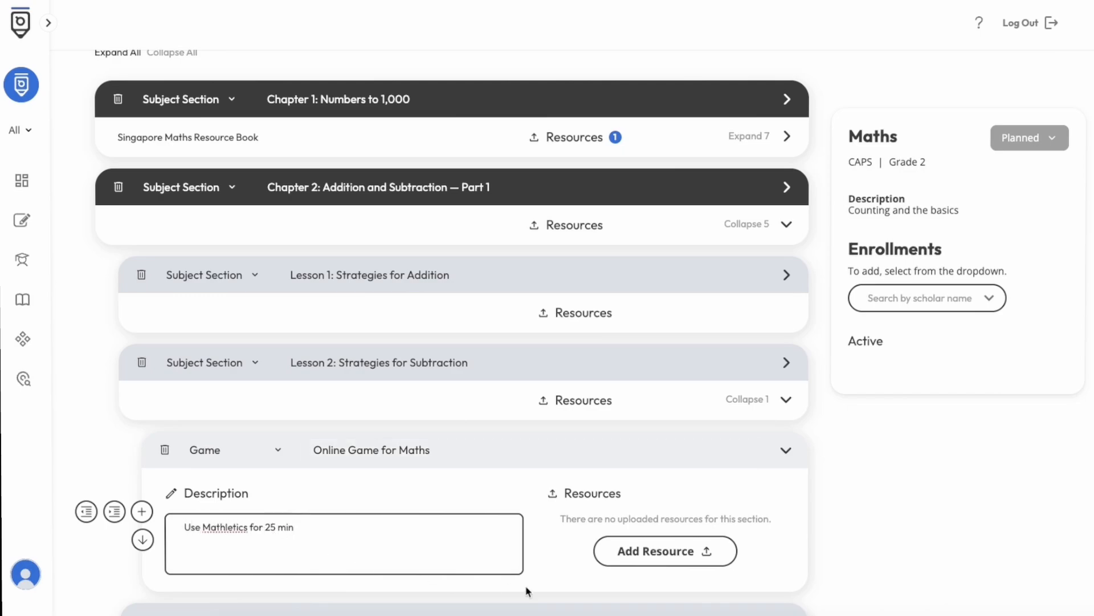
{"action": "left_click", "coordinate": [787, 453]}
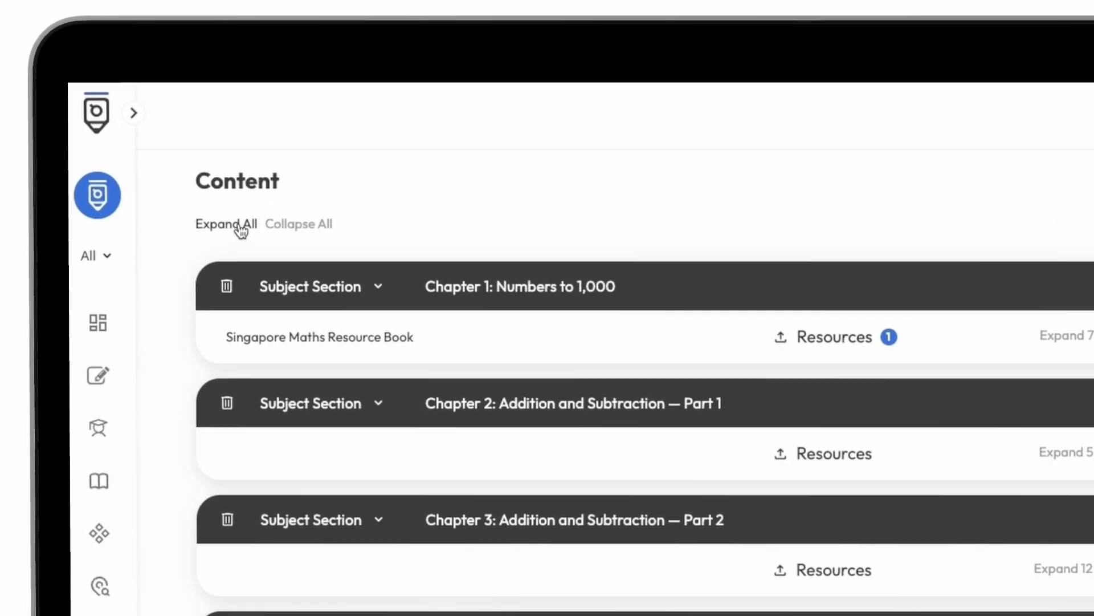
- Expand and collapse all content sections to review them, and save the Maths subject
{"action": "left_click", "coordinate": [242, 231]}
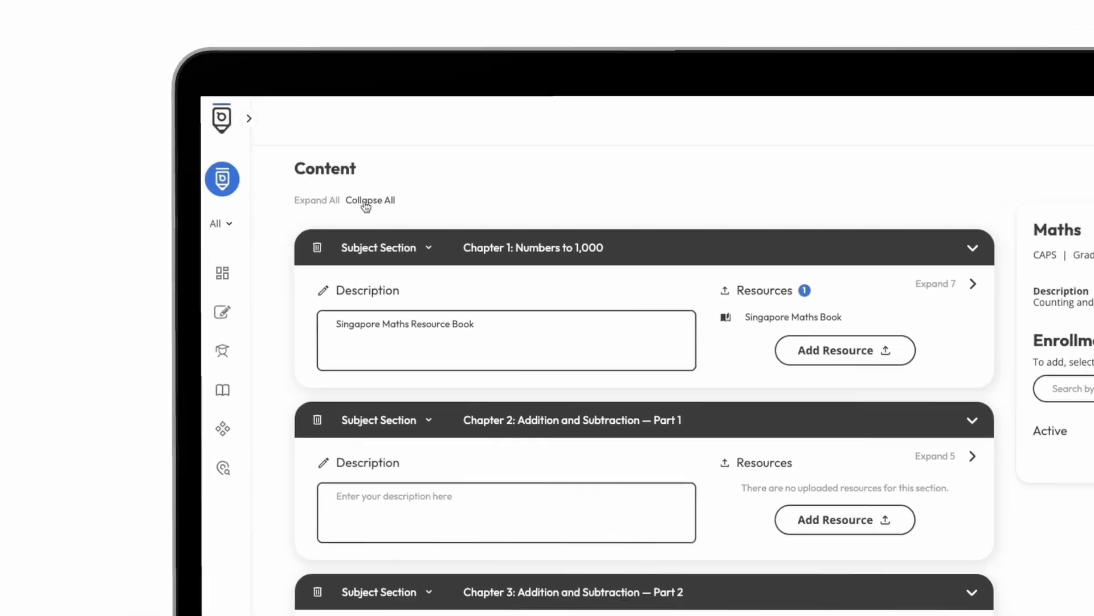
{"action": "left_click", "coordinate": [365, 202]}
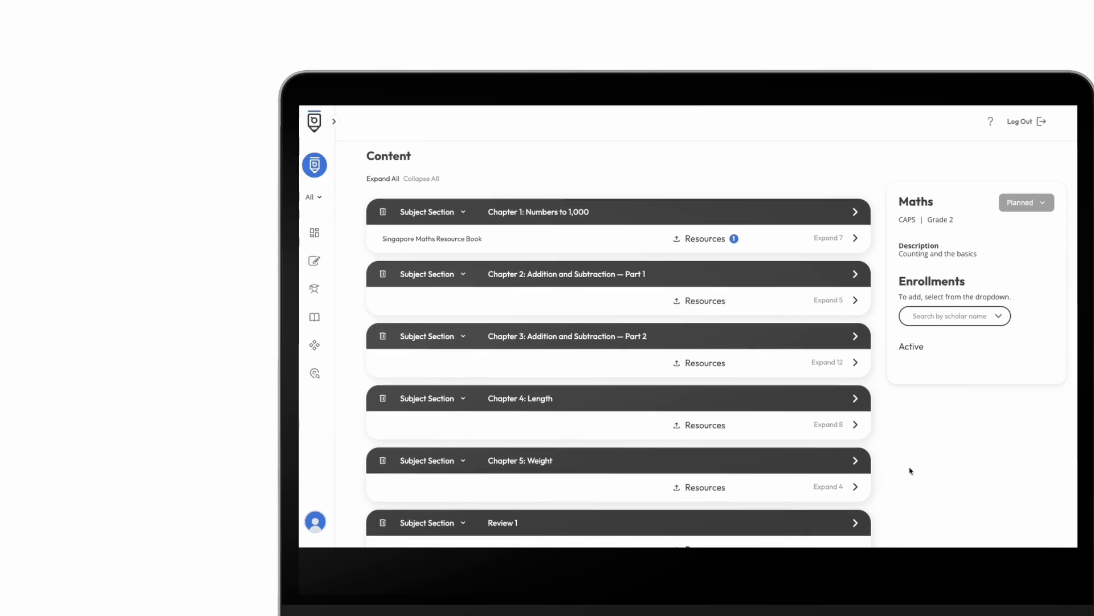
{"action": "scroll", "coordinate": [907, 457], "scroll_direction": "down", "scroll_amount": 3}
{"action": "scroll", "coordinate": [912, 441], "scroll_direction": "down", "scroll_amount": 5}
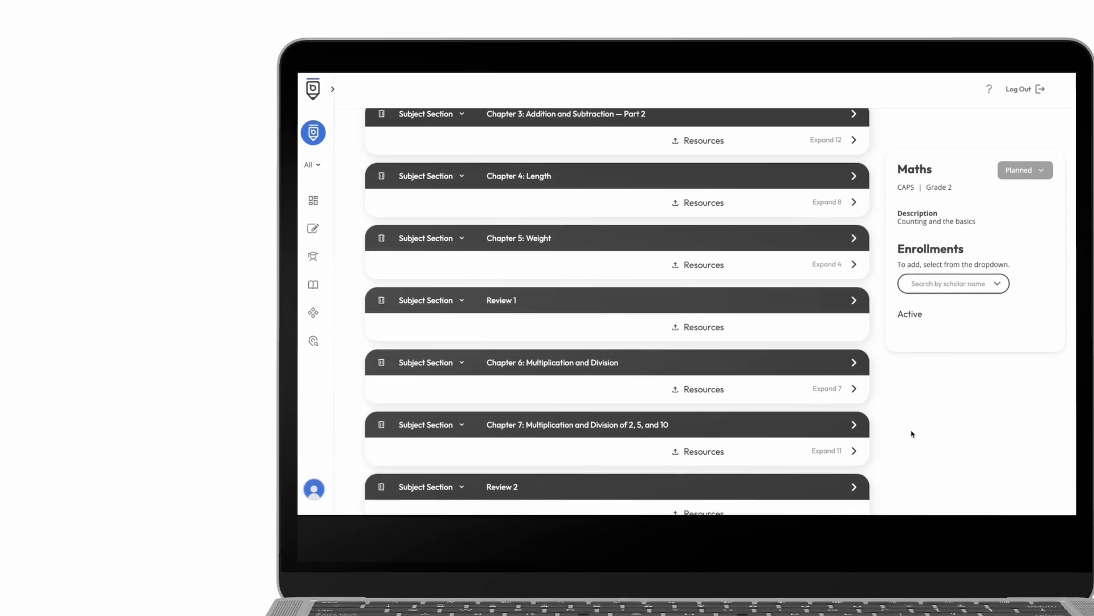
{"action": "left_click", "coordinate": [857, 431]}
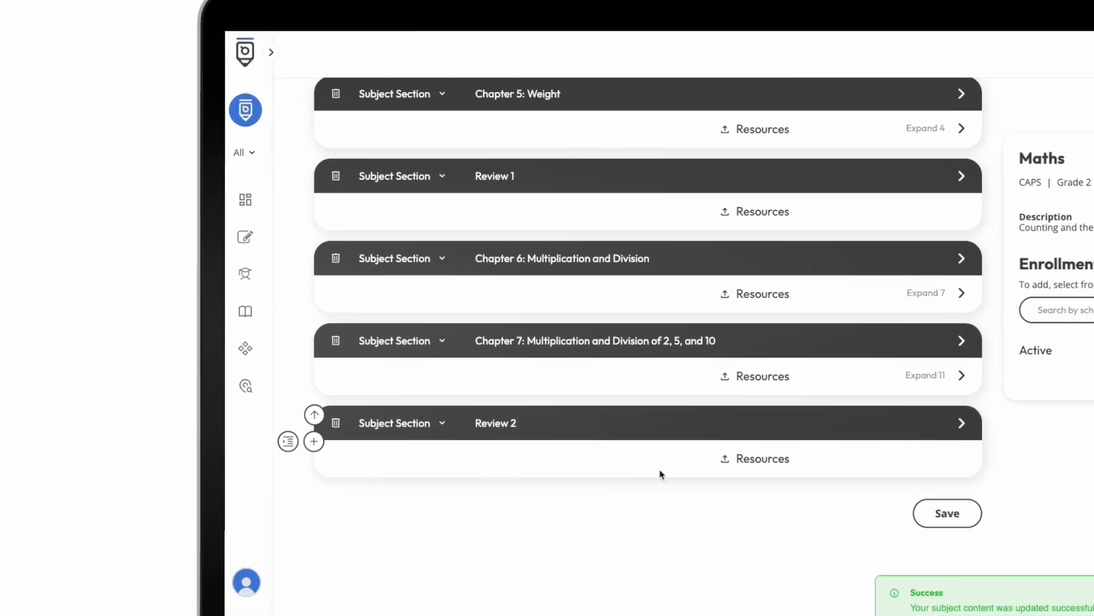
- Select Maths among the planned subjects in the Subject Manager and set its status to Active
{"action": "left_click", "coordinate": [246, 313]}
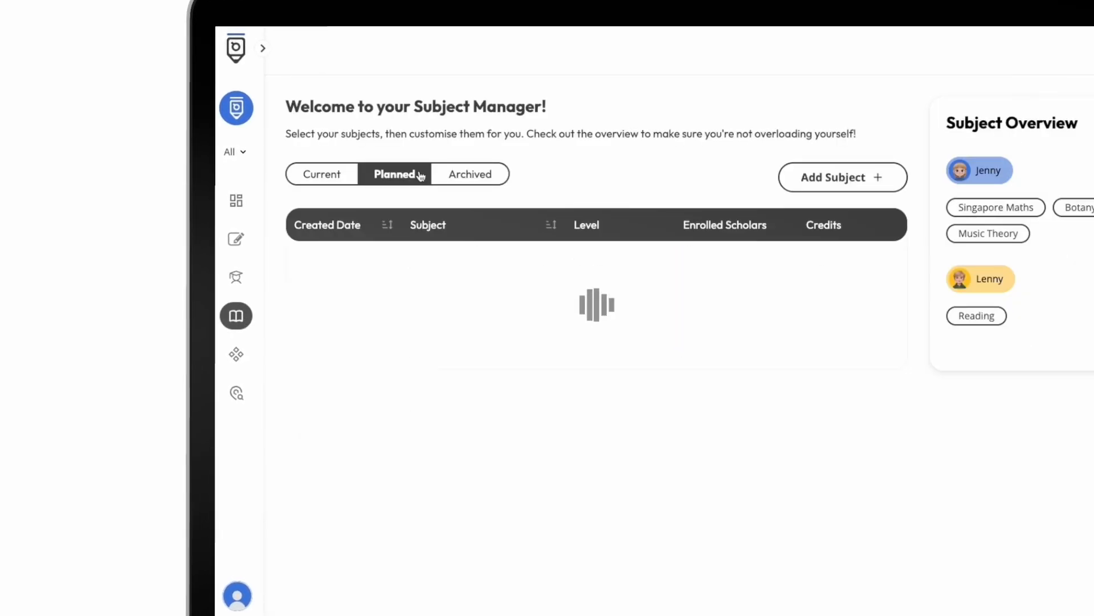
{"action": "left_click", "coordinate": [468, 261]}
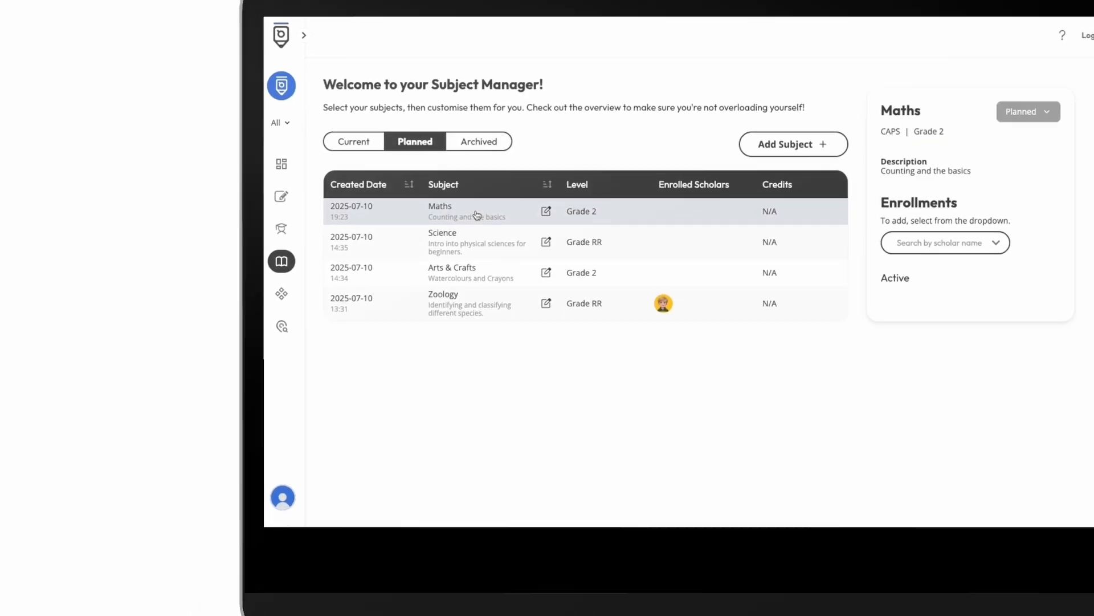
{"action": "left_click", "coordinate": [1028, 111]}
{"action": "left_click", "coordinate": [1023, 137]}
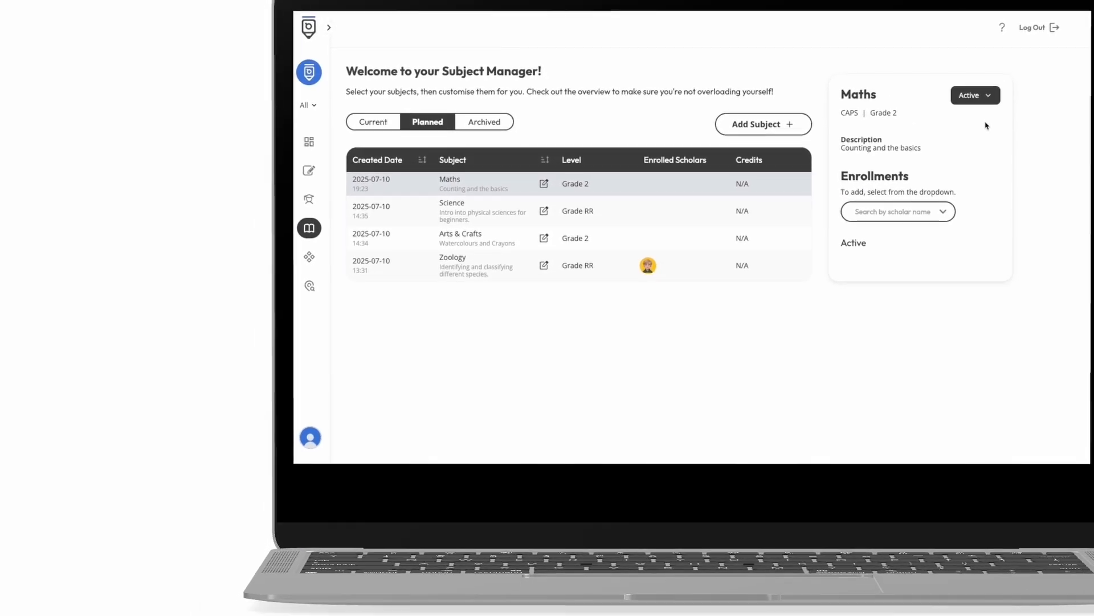
- Show the current subjects and enroll the scholar with the yellow avatar in Maths
{"action": "left_click", "coordinate": [376, 122]}
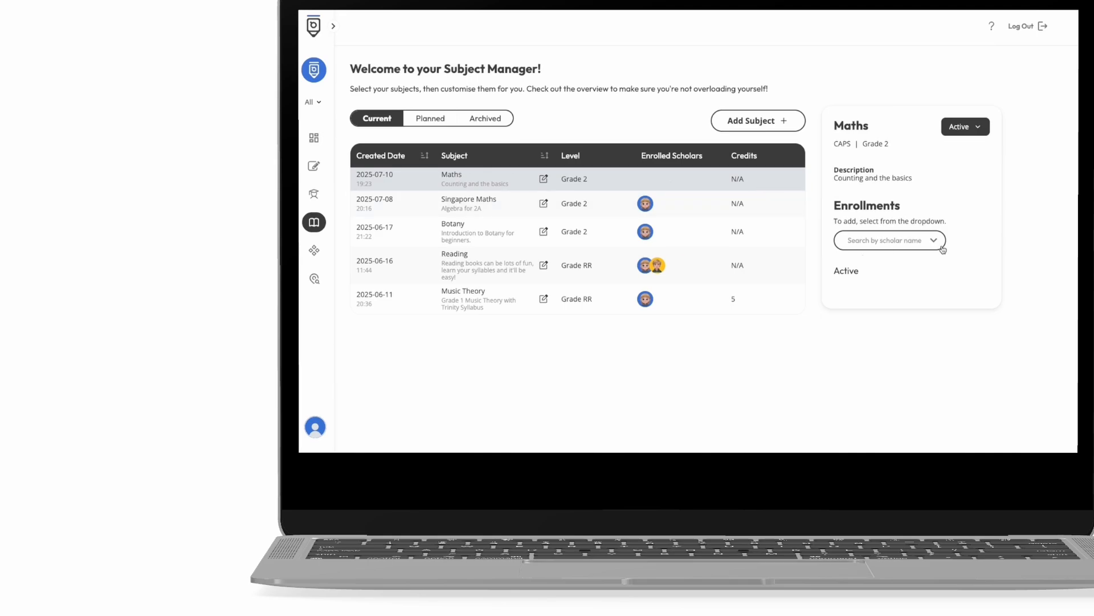
{"action": "left_click", "coordinate": [911, 276]}
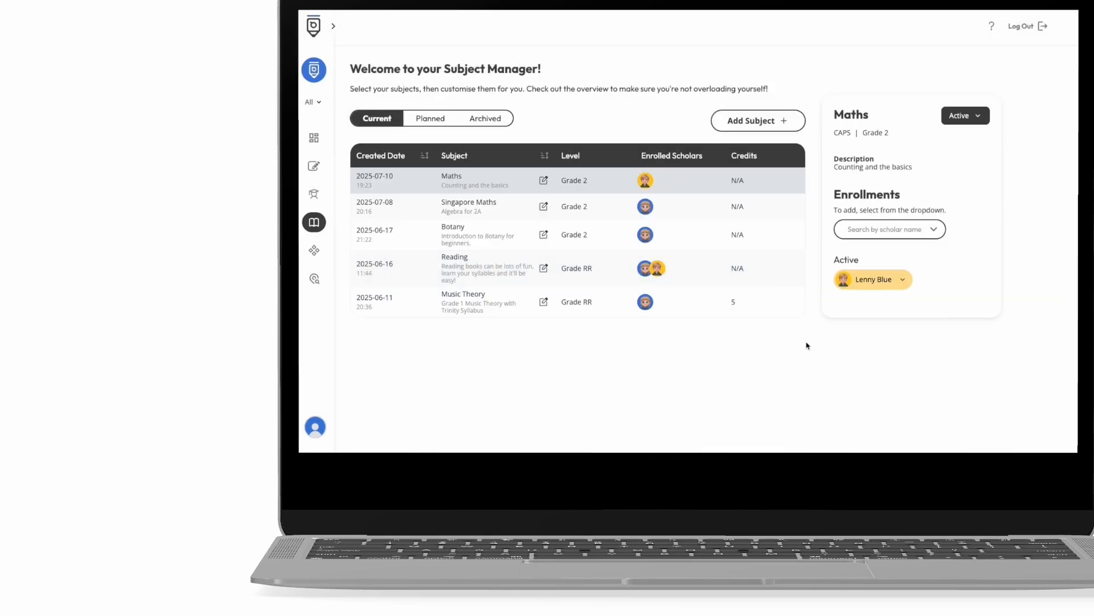